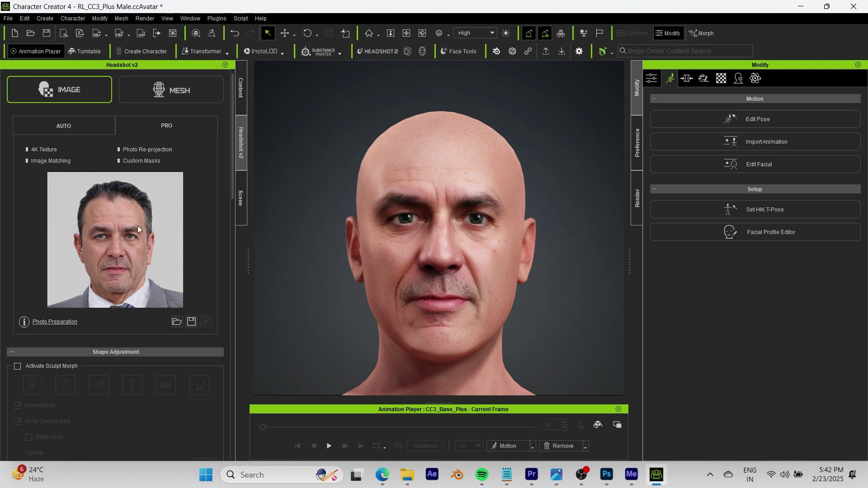
mouse_move(138, 235)
scroll(432, 246, "up", 2)
scroll(458, 295, "up", 3)
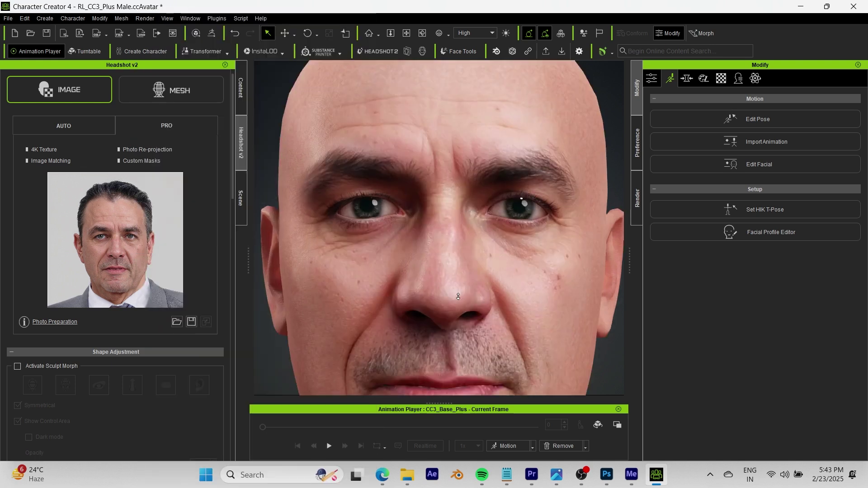
scroll(458, 295, "down", 2)
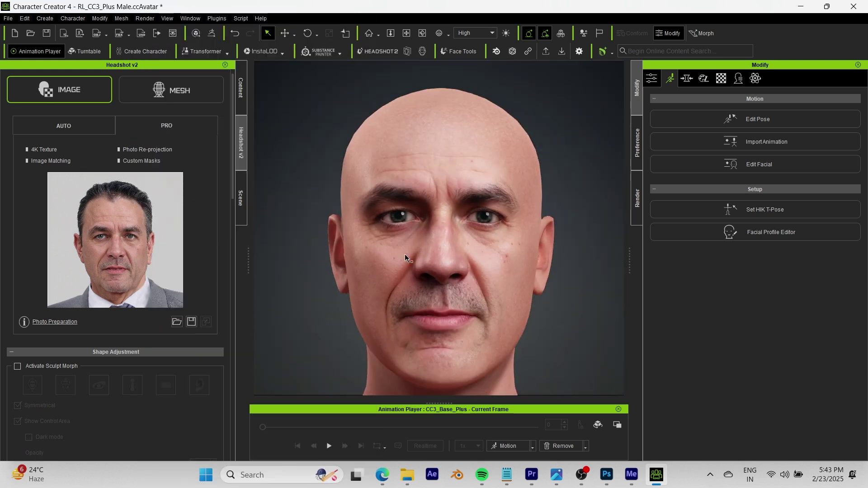
scroll(422, 248, "down", 2)
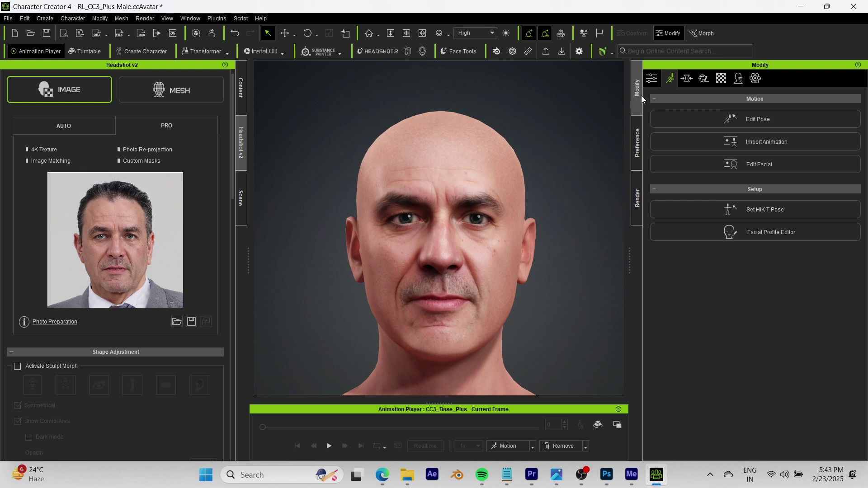
Step: Activate the skin editor and apply the Default Male full skin preset to the character
left_click(703, 79)
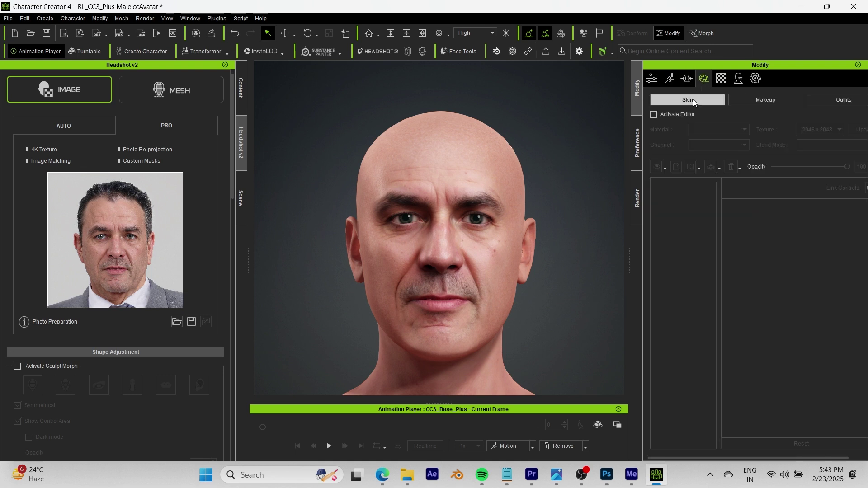
left_click(672, 114)
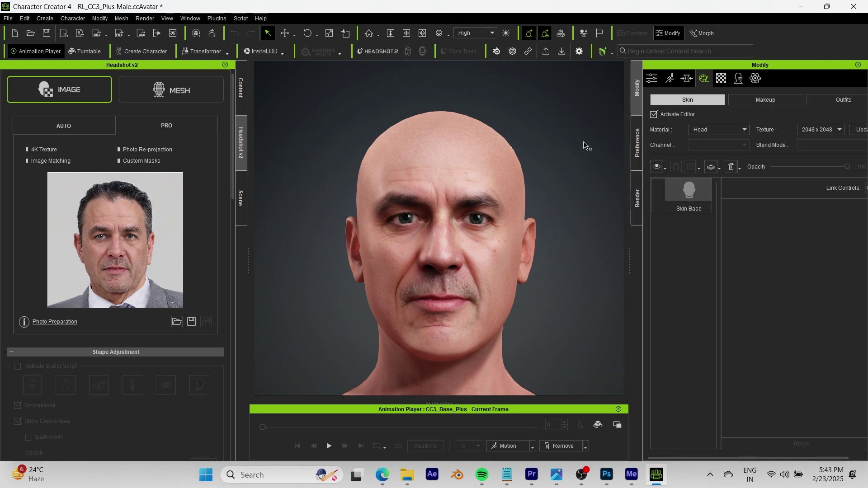
left_click(242, 100)
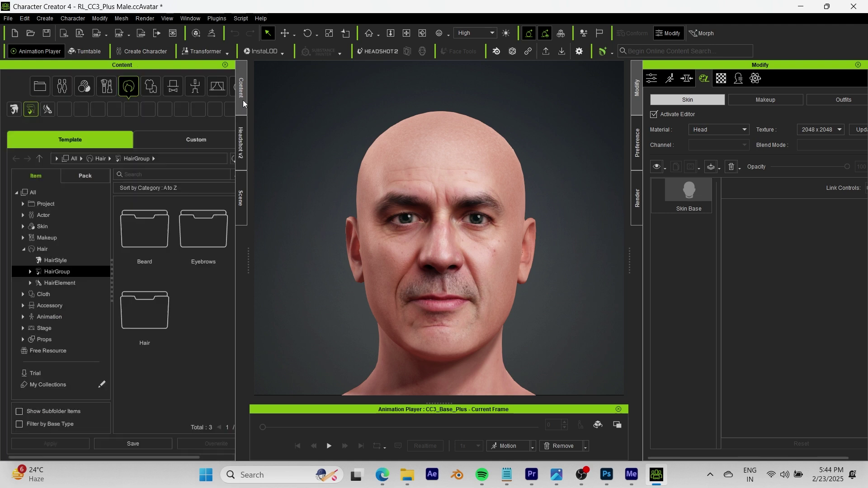
left_click(83, 90)
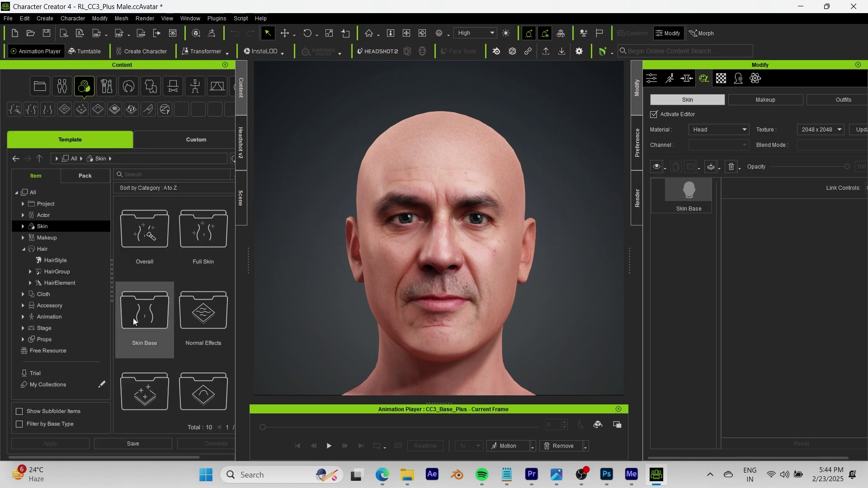
double_click(201, 240)
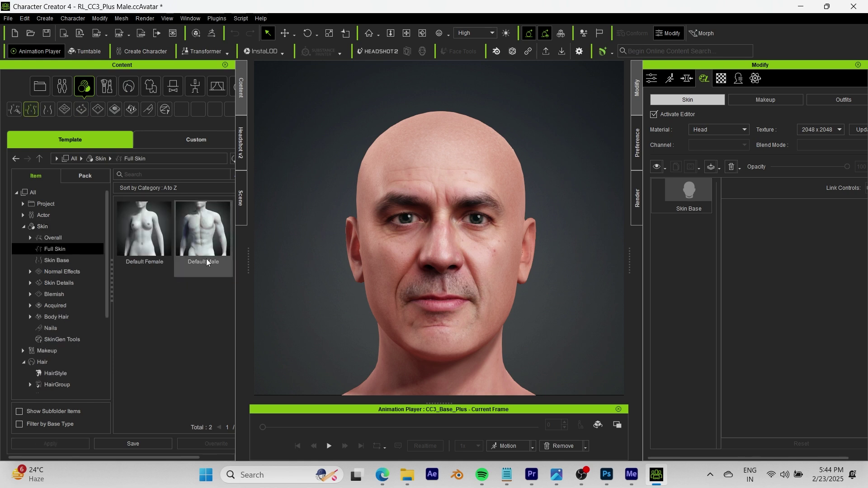
double_click(197, 234)
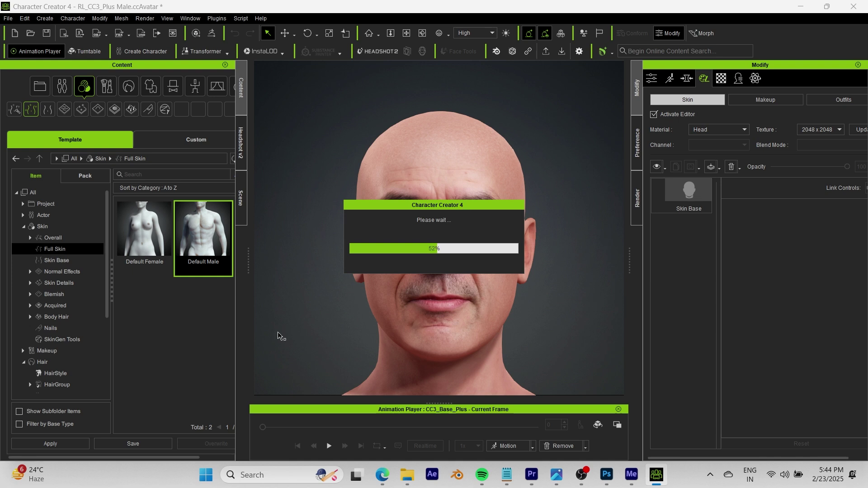
left_click_drag(462, 206, 277, 332)
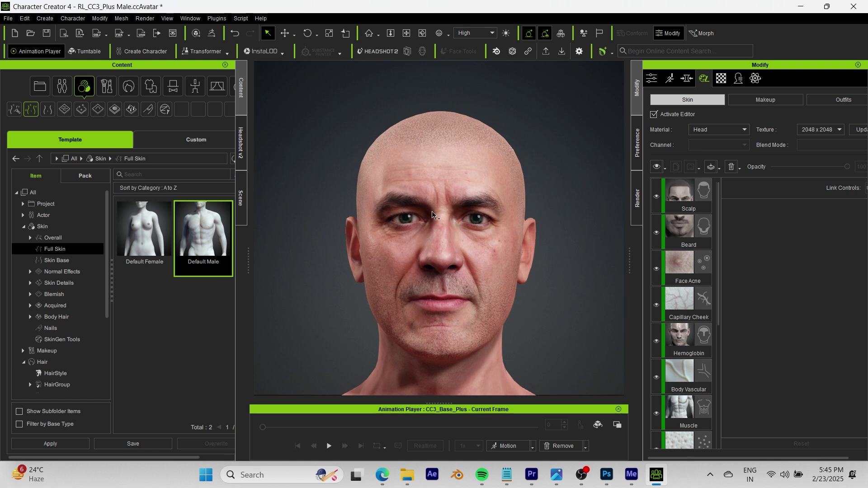
Step: Hide all skin layers on all materials and show them again to compare the head with and without them
left_click(666, 171)
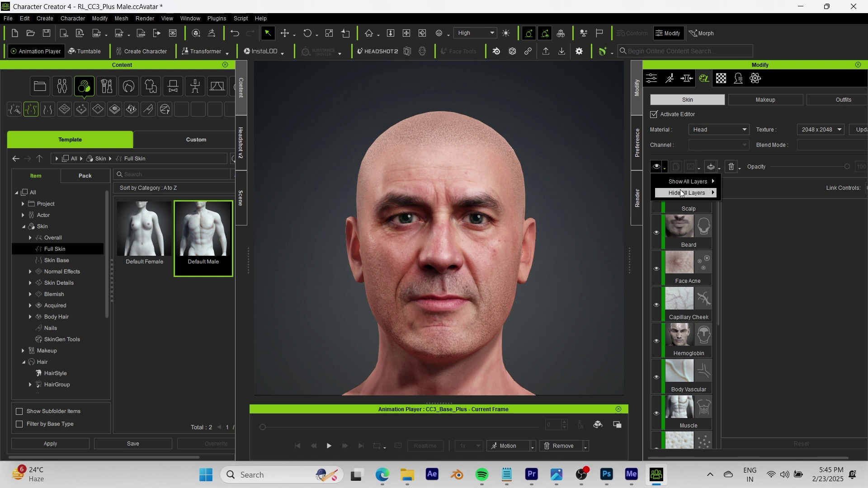
mouse_move(707, 193)
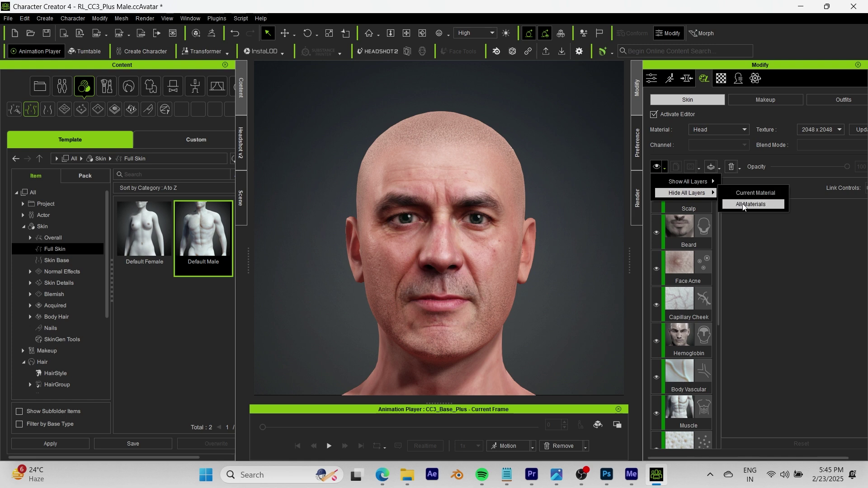
left_click(743, 206)
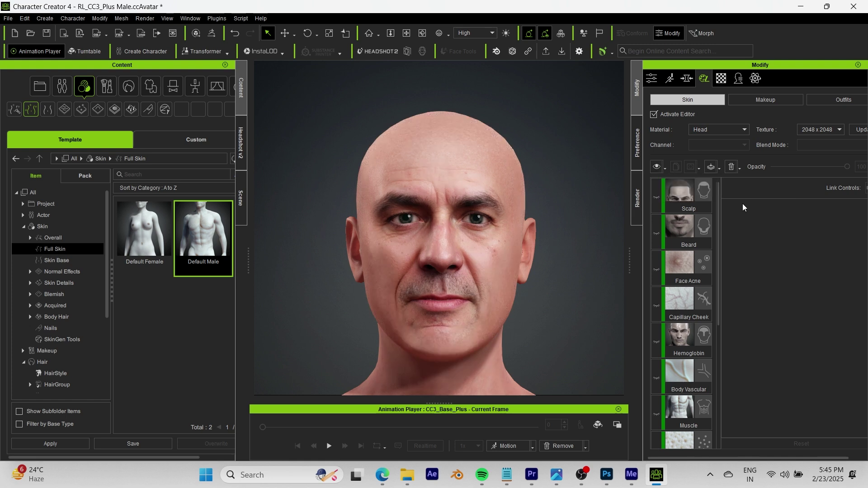
left_click(665, 169)
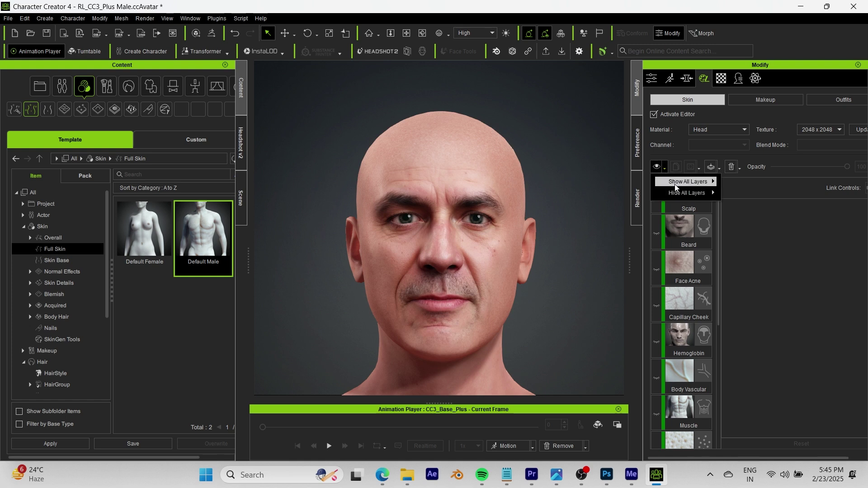
mouse_move(711, 181)
left_click(729, 194)
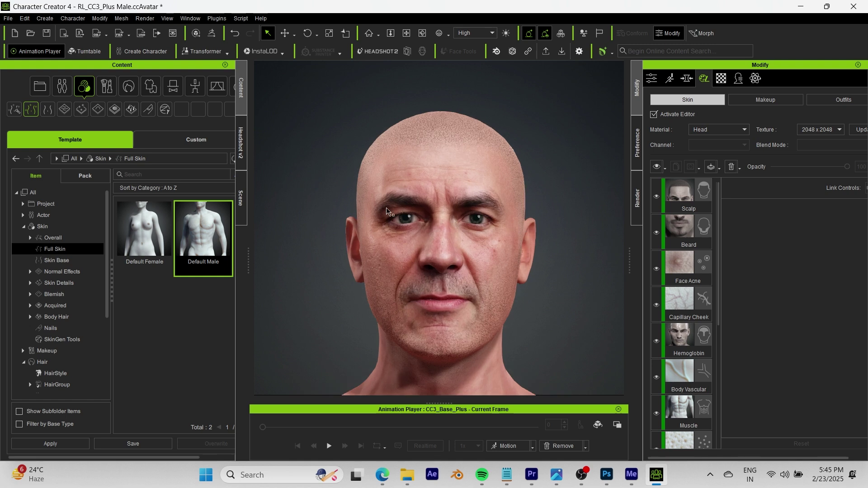
Step: Add the Lip Wrinkle M preset from the Facial Part wrinkles in Normal Effects as a new skin layer
left_click(243, 153)
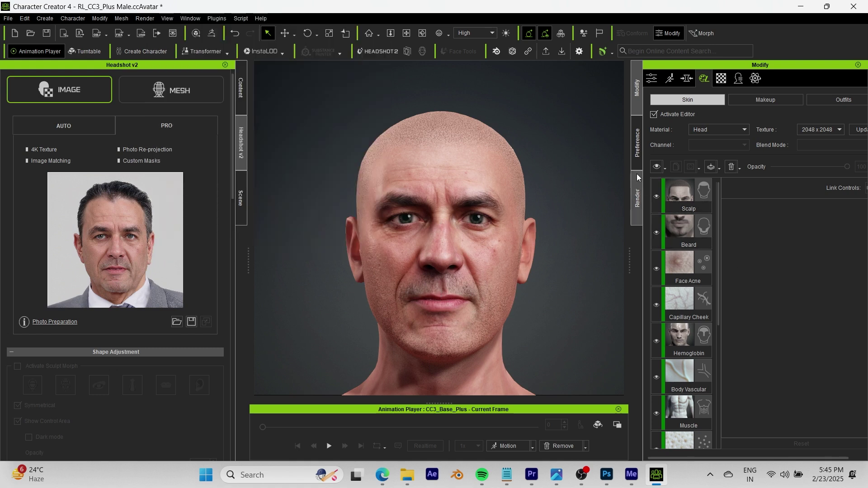
left_click(237, 101)
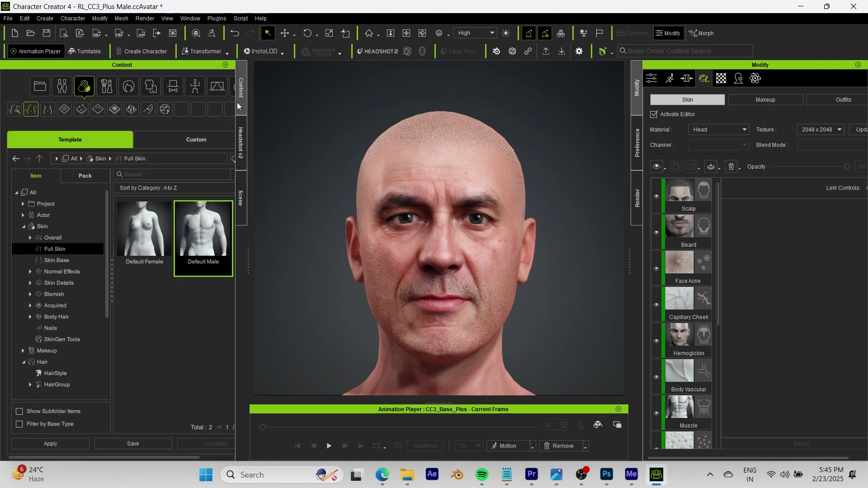
left_click(104, 159)
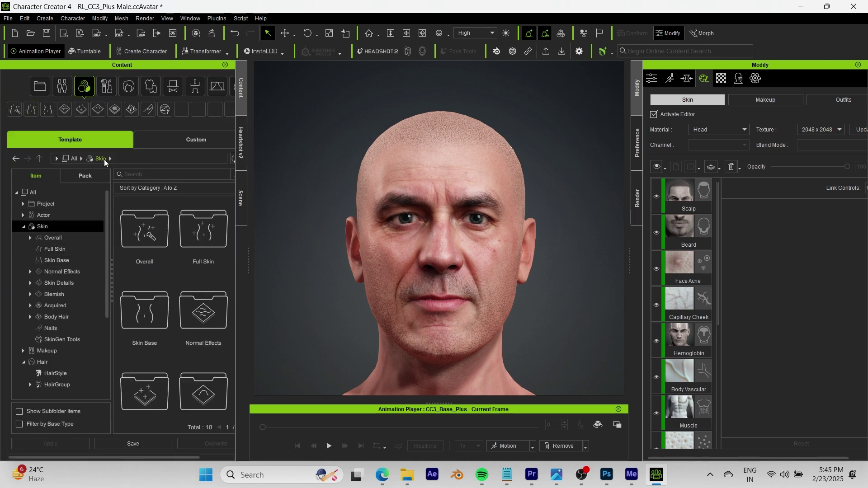
double_click(201, 321)
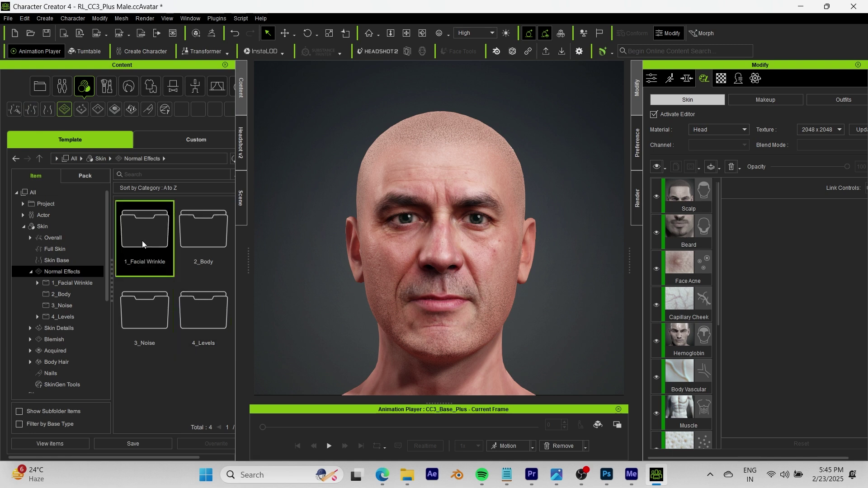
double_click(143, 242)
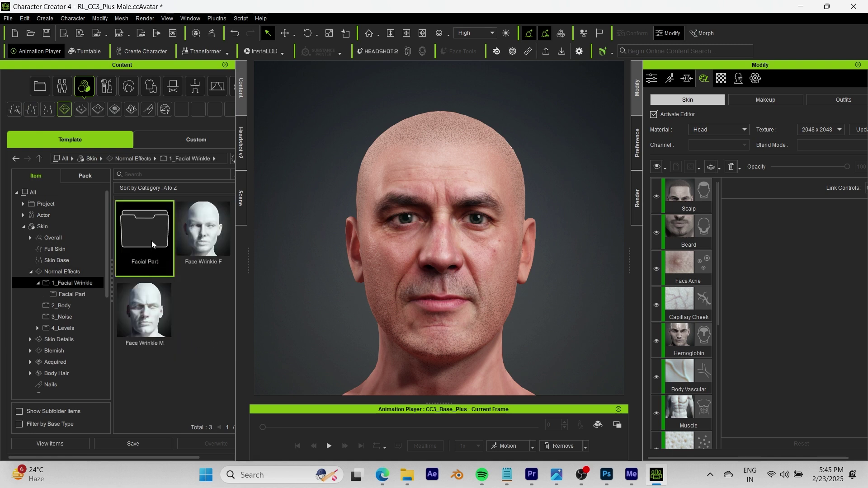
double_click(151, 241)
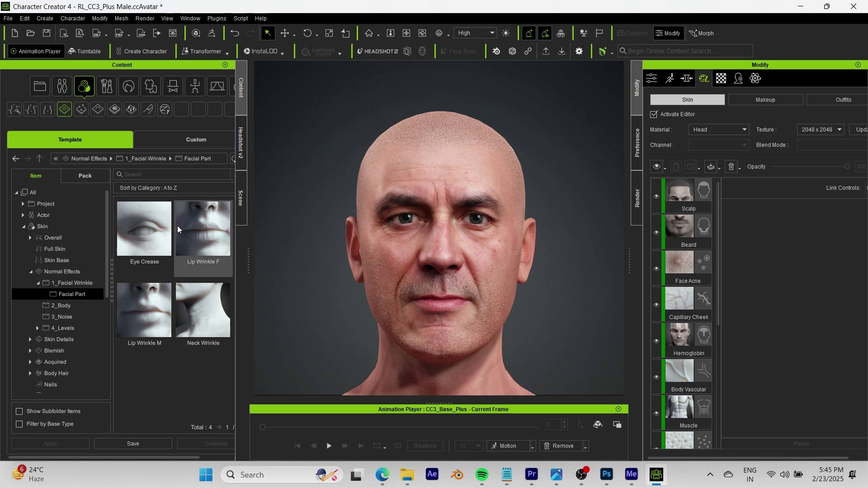
double_click(151, 319)
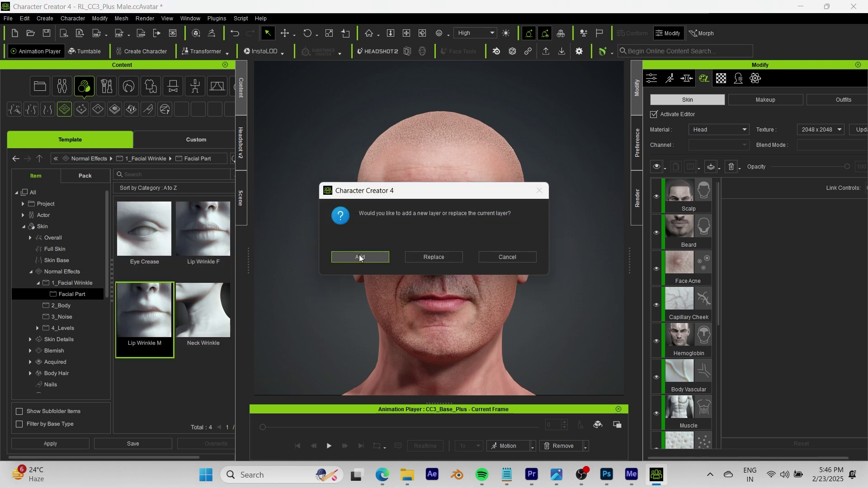
left_click(359, 257)
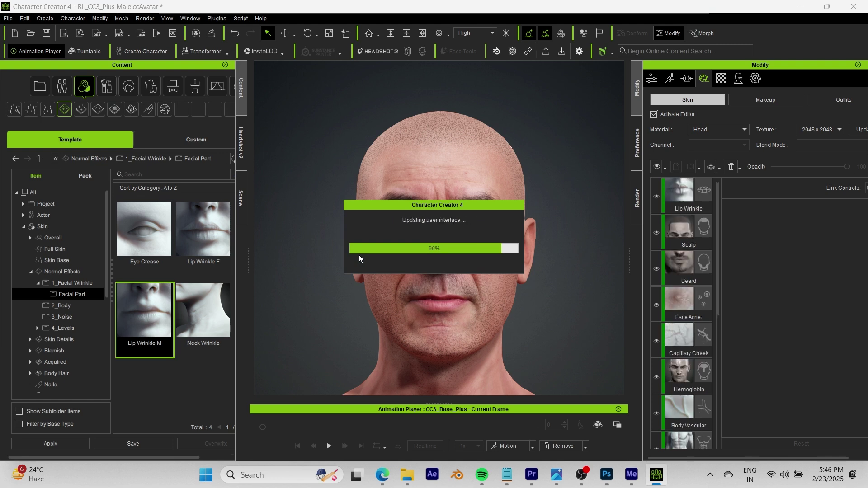
Step: Toggle the Lip Wrinkle layer's visibility repeatedly to compare the lips with and without it up close
scroll(430, 264, "up", 5)
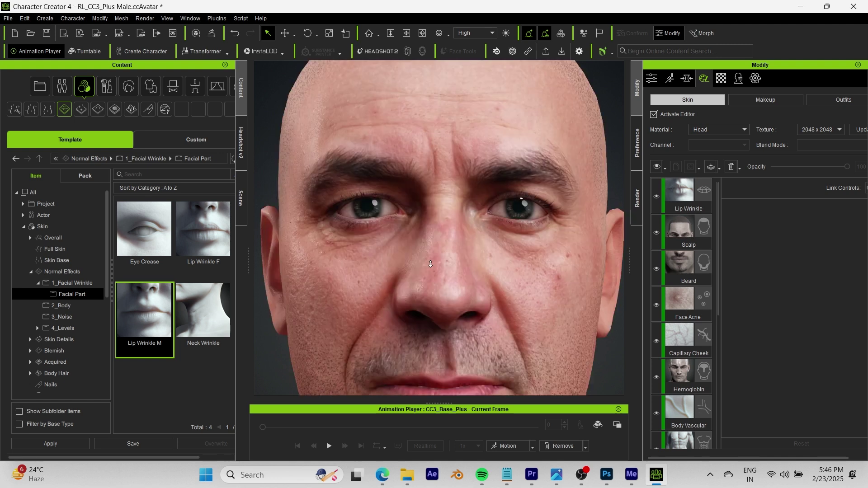
scroll(430, 264, "down", 3)
scroll(464, 289, "up", 4)
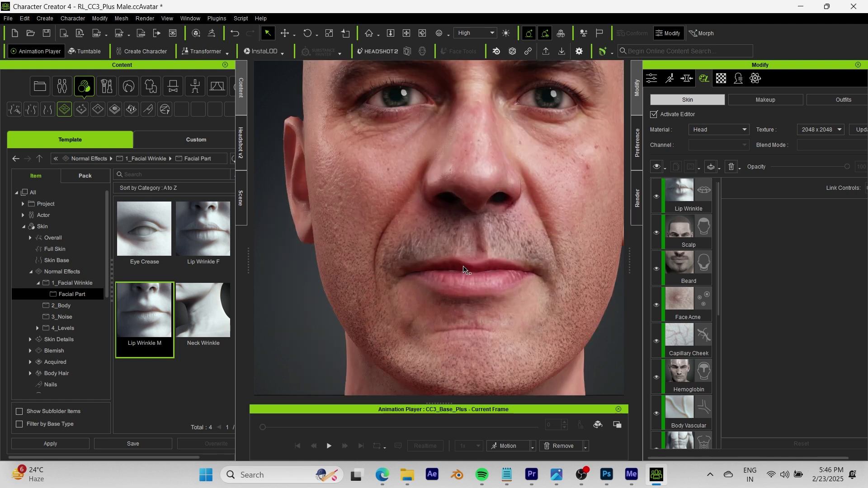
left_click(682, 208)
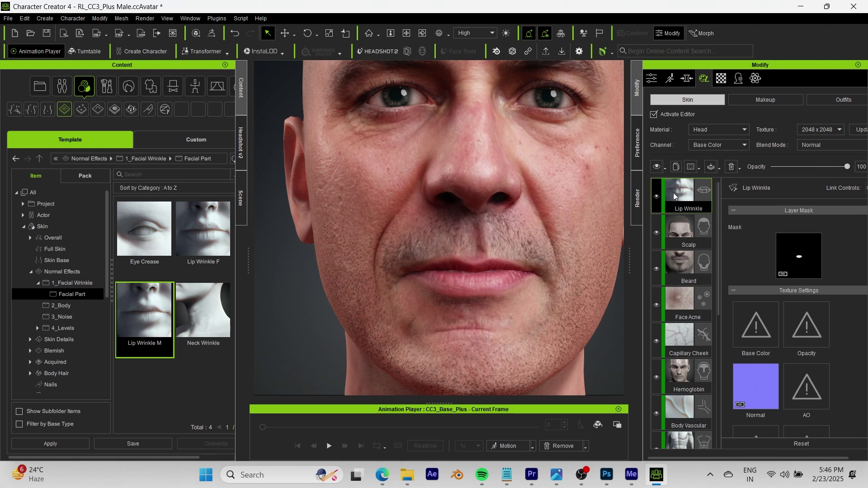
left_click(656, 197)
left_click(656, 197)
left_click(656, 197)
left_click(656, 197)
left_click(656, 197)
left_click(656, 197)
Step: Add the Neck Wrinkle preset from the same Facial Part folder as a new skin layer
scroll(393, 276, "down", 5)
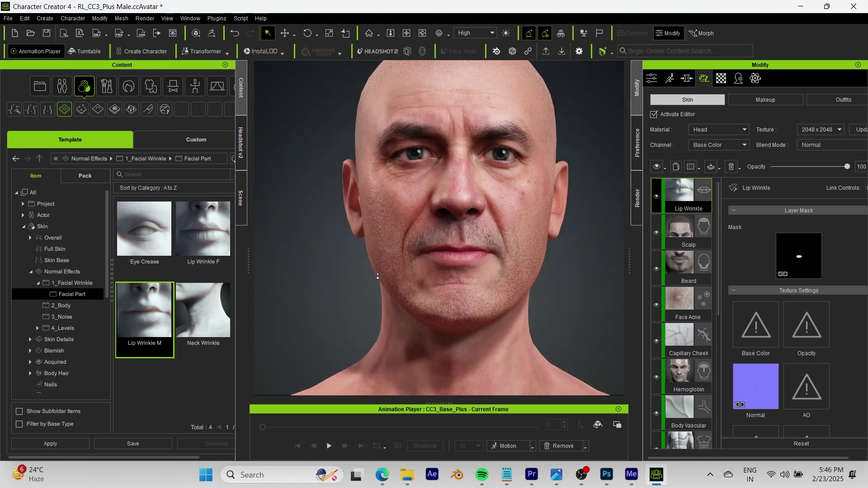
scroll(416, 270, "up", 3)
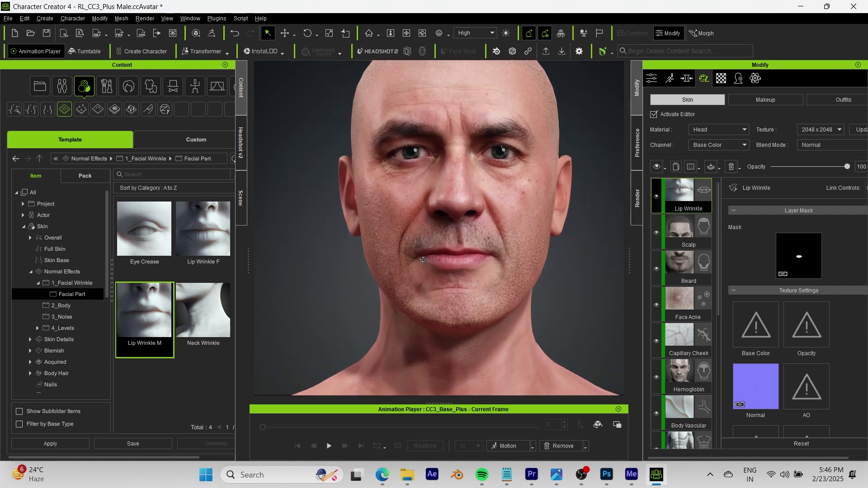
double_click(200, 322)
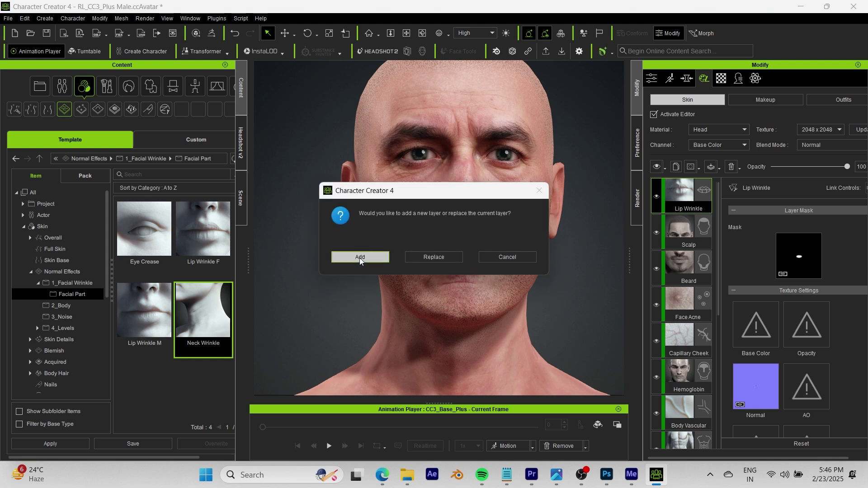
left_click(360, 257)
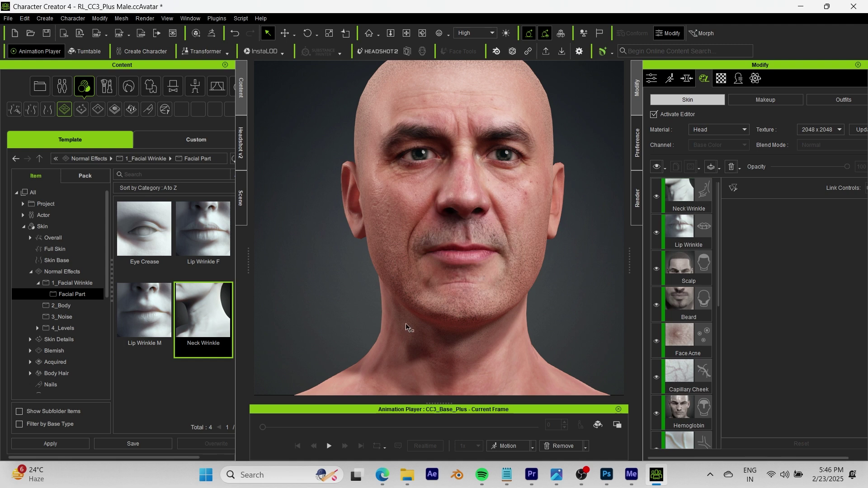
Step: Select the Neck Wrinkle layer, try its opacity at low and high strengths, and set it to 81
left_click(709, 193)
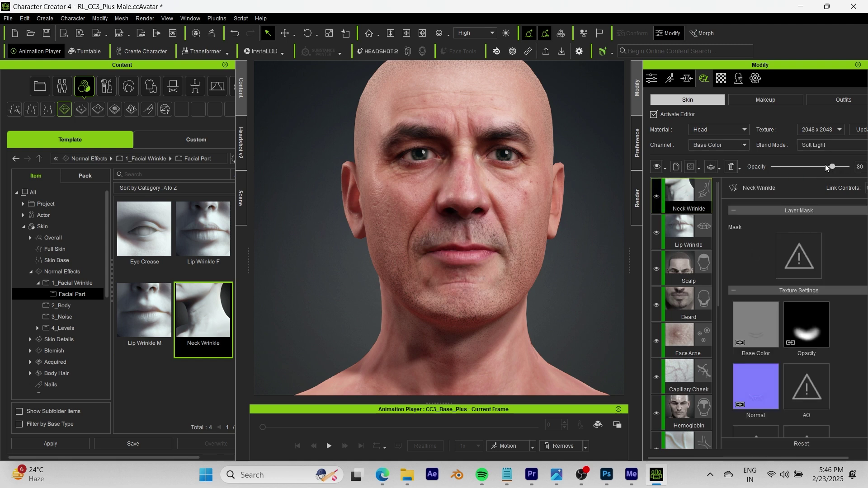
left_click_drag(832, 166, 770, 167)
left_click_drag(828, 167, 847, 167)
Step: Browse the other Normal Effects presets in the 1_Facial Wrinkle and 2_Body folders and review the existing skin layers
left_click(140, 159)
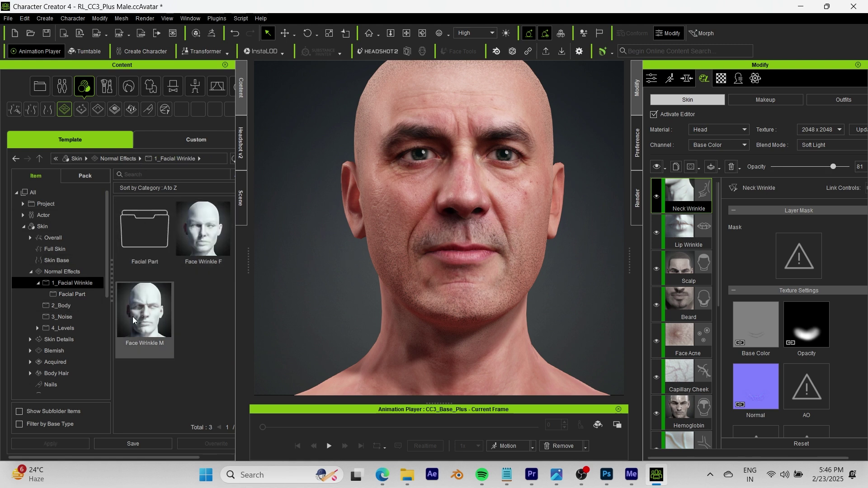
scroll(690, 313, "down", 5)
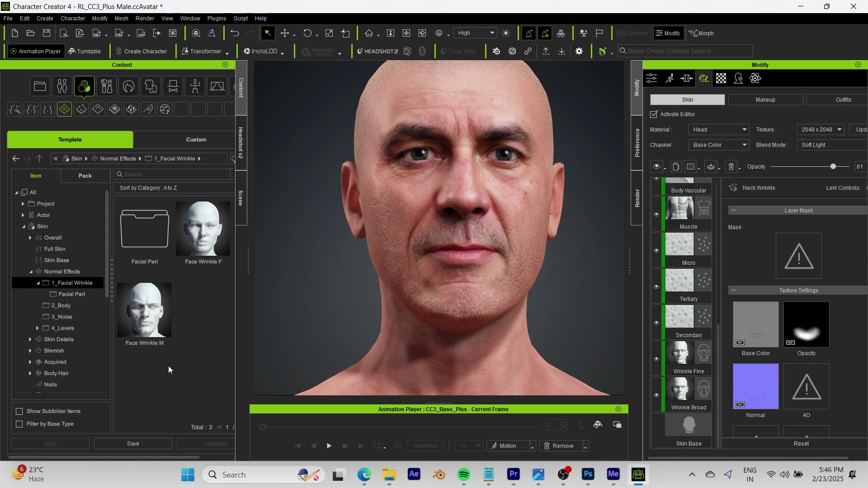
left_click(120, 159)
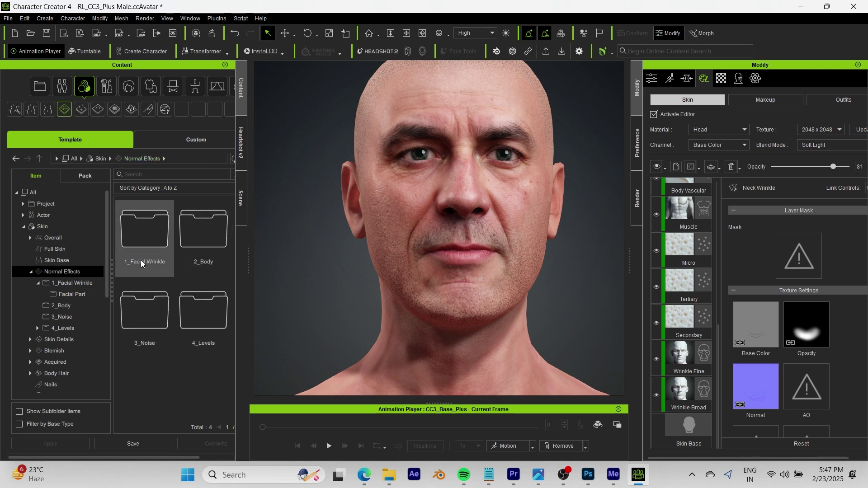
double_click(196, 260)
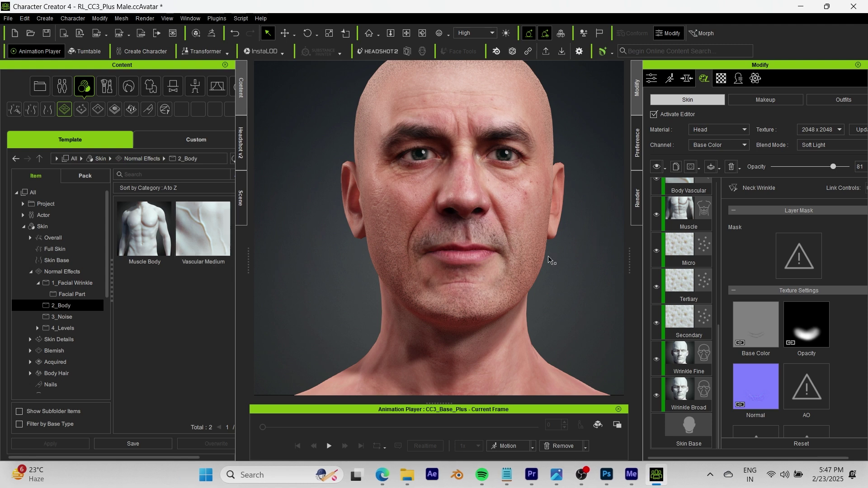
Step: Add the Muscle Body preset from the Normal Effects 2_Body folder as a new skin layer
right_click_drag(478, 286, 474, 293)
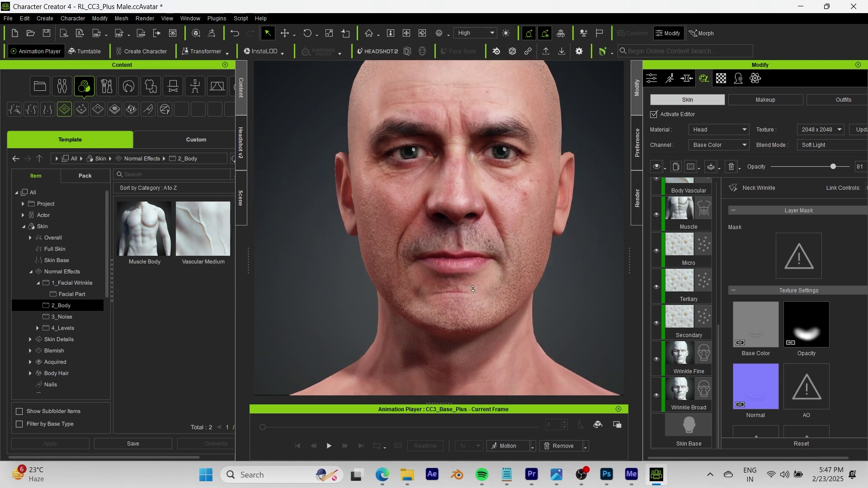
scroll(474, 291, "down", 3)
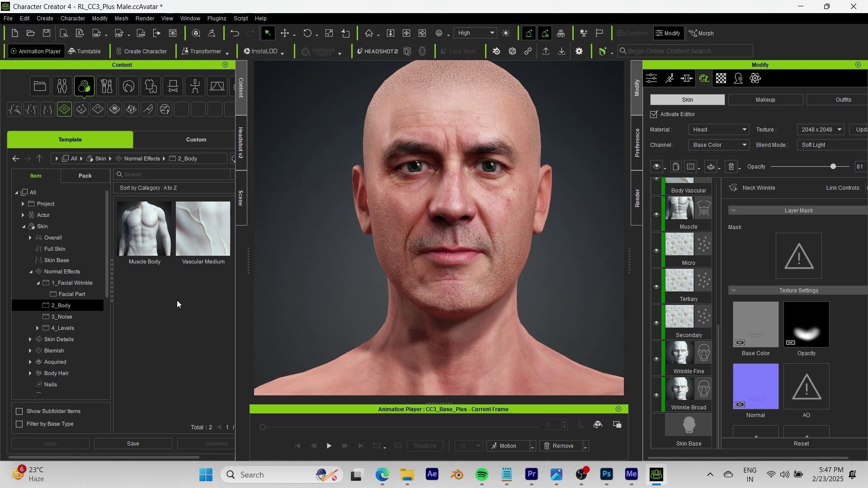
double_click(155, 243)
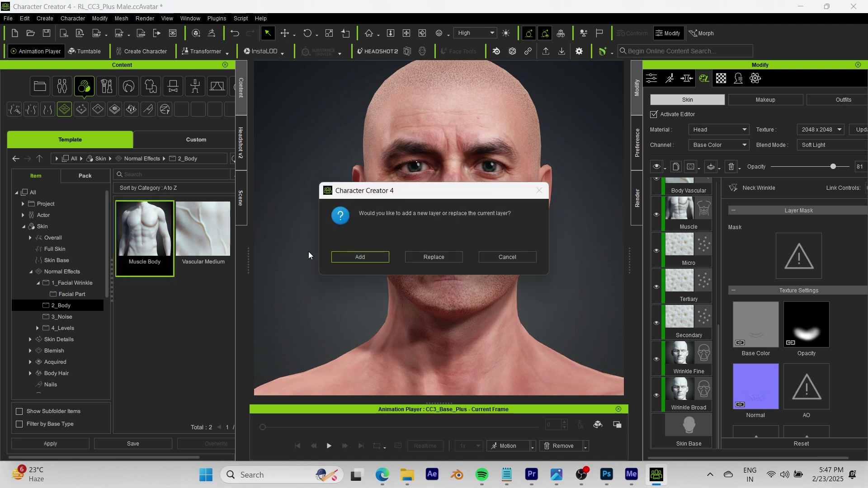
left_click(361, 257)
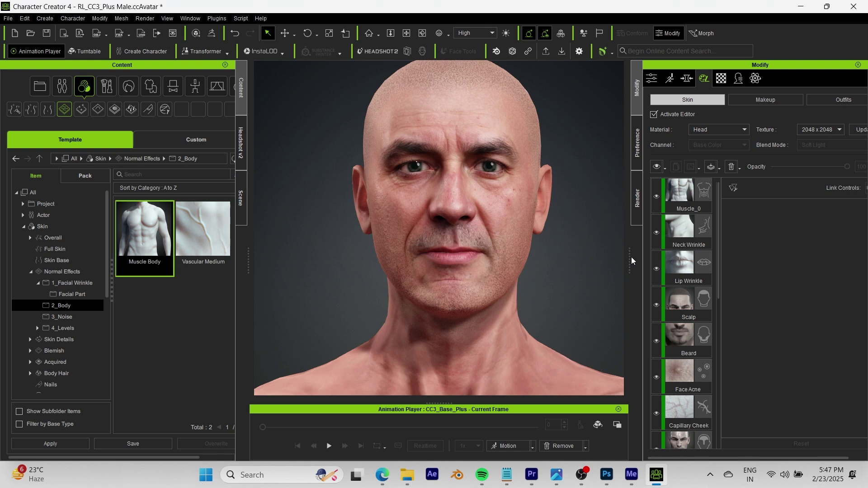
Step: Select the new Muscle_0 layer, compare its effect on the neck at low and high opacity, and set it to 56
left_click(683, 199)
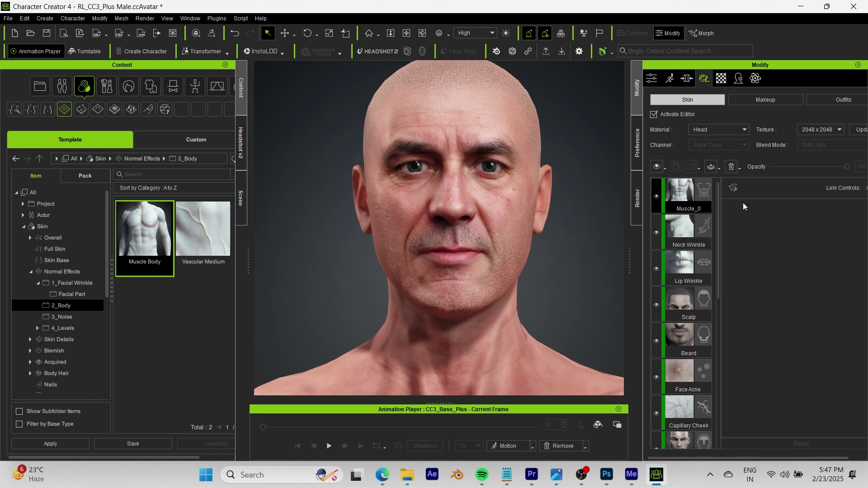
left_click_drag(830, 167, 829, 167)
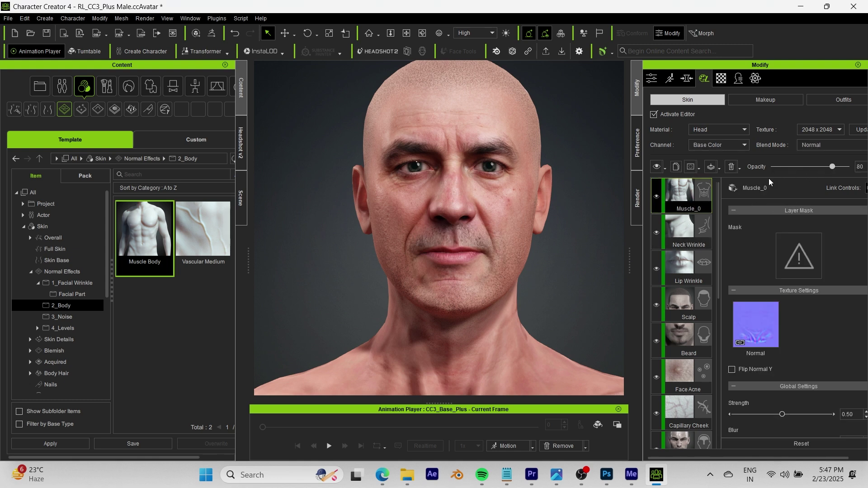
left_click(774, 167)
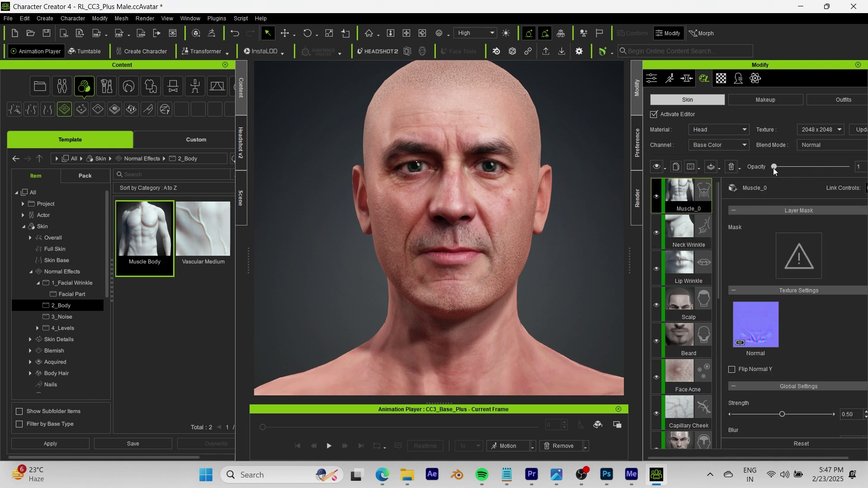
left_click(829, 167)
left_click_drag(823, 168, 810, 170)
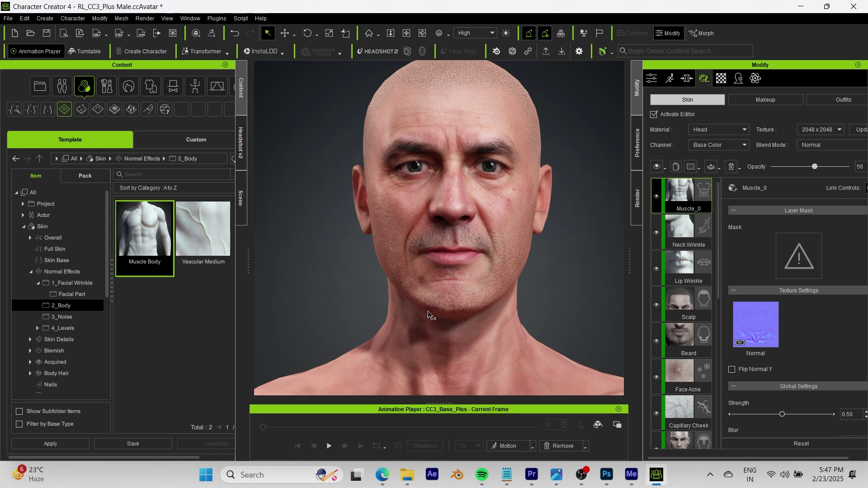
mouse_move(481, 296)
right_mouse_down()
mouse_move(404, 284)
mouse_move(482, 289)
right_mouse_up()
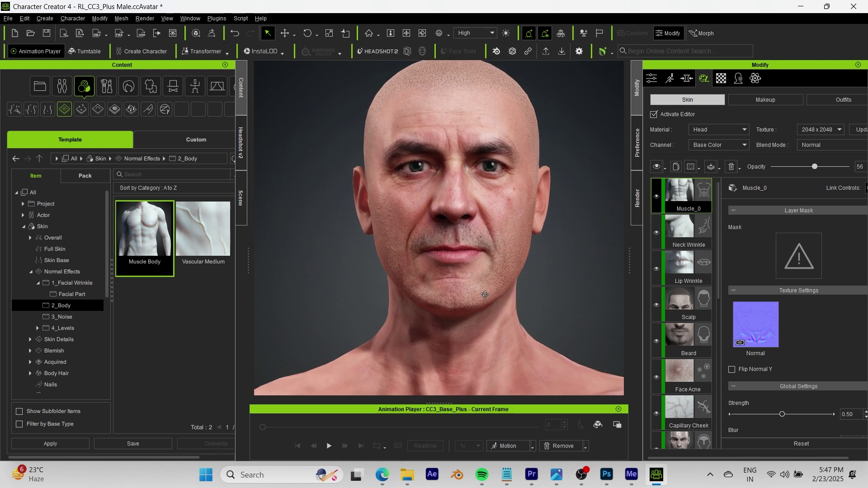
Step: Add the Vascular Medium preset as a new skin layer, accepting more than 15 effect layers
double_click(202, 248)
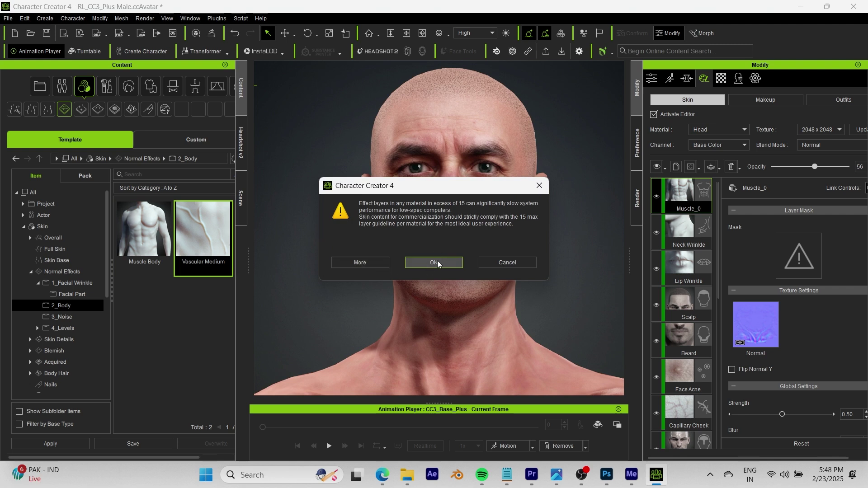
left_click(437, 263)
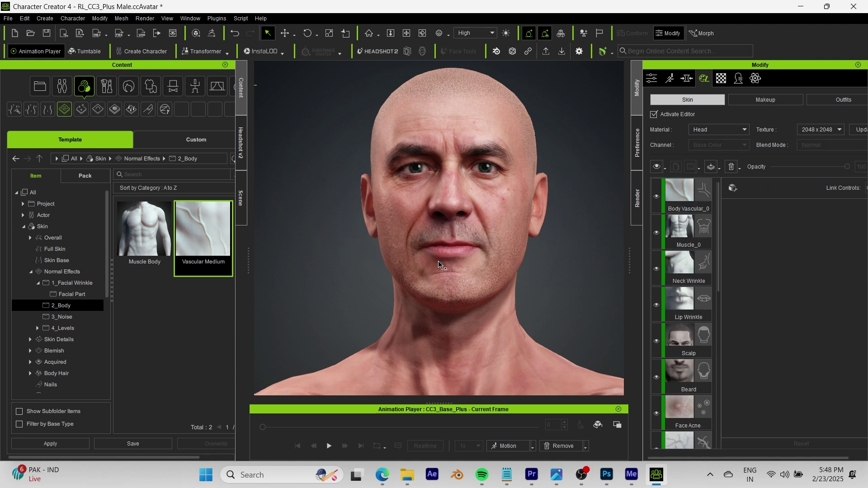
scroll(437, 267, "up", 3)
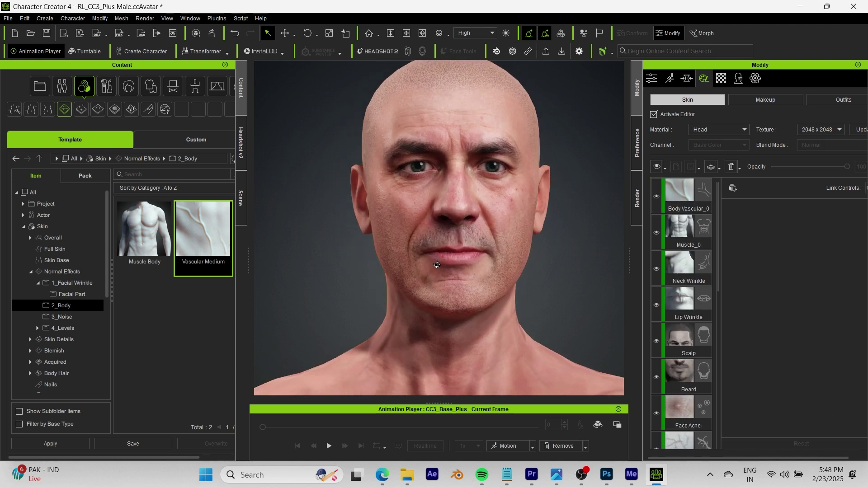
scroll(436, 268, "down", 1)
Step: Select the Body Vascular_0 layer and set its opacity to 48
left_click(679, 194)
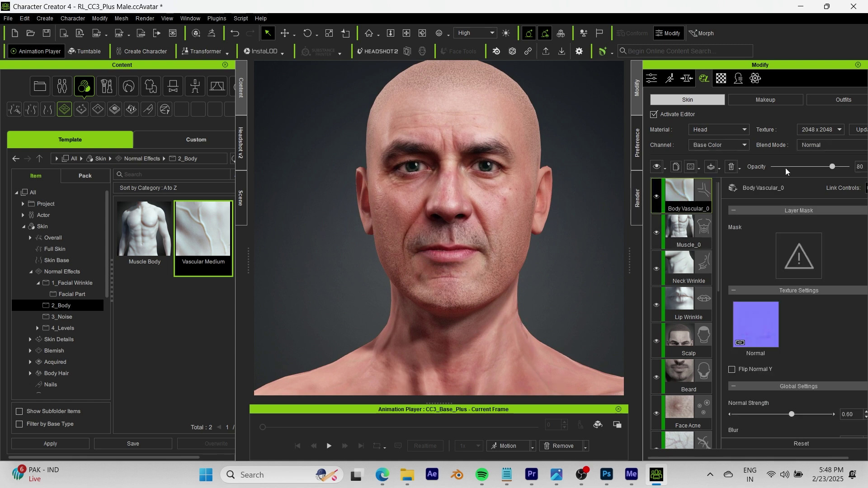
key("Home")
left_click_drag(774, 167, 807, 162)
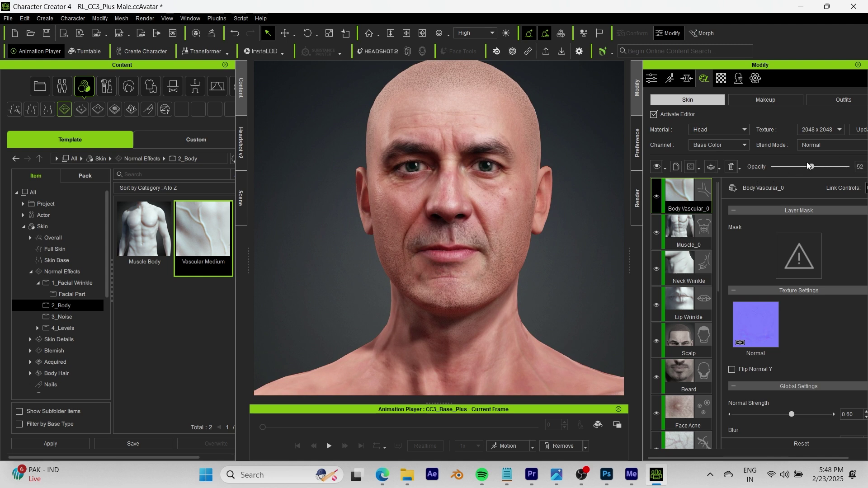
Step: Look through the 3_Noise presets and existing layers, and add Facial Fine Wrinkle from the 4_Levels 1_Face folder as a new layer
left_click(64, 316)
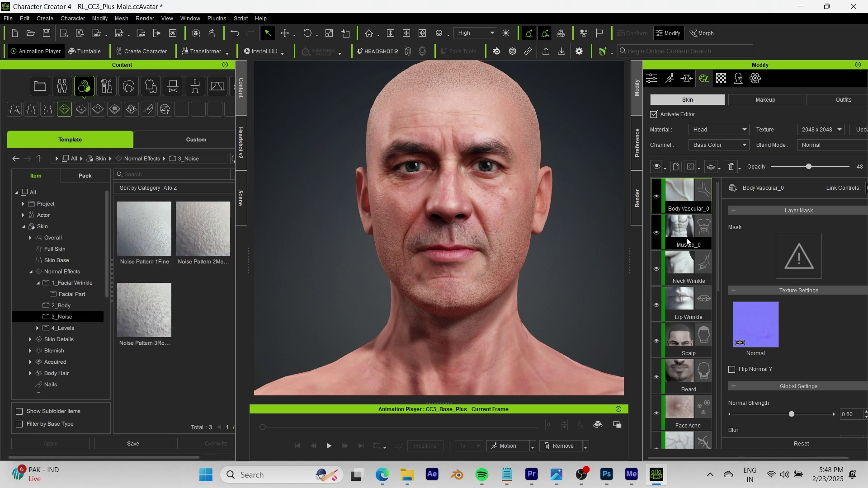
scroll(686, 241, "down", 2)
scroll(686, 240, "up", 2)
left_click_drag(719, 229, 722, 364)
scroll(723, 361, "up", 5)
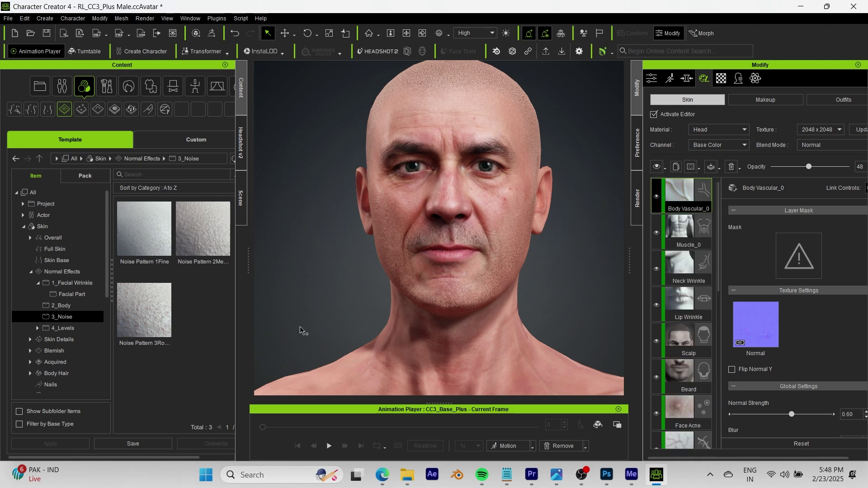
left_click(90, 329)
left_click(148, 252)
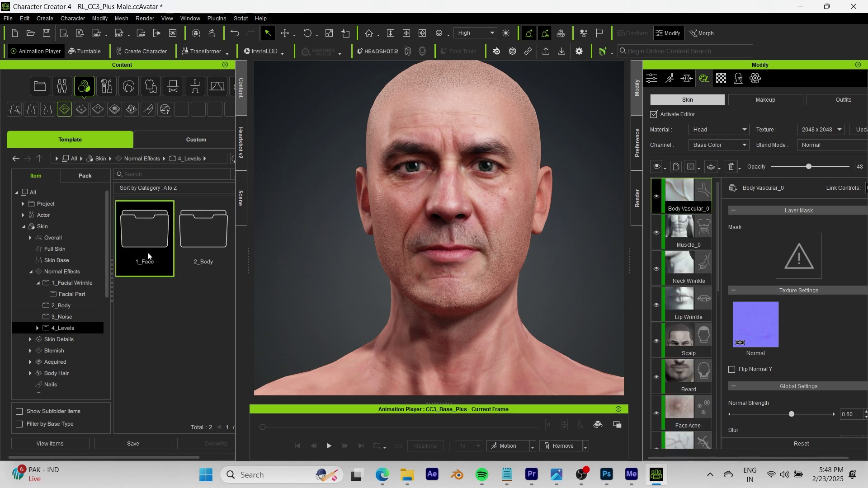
double_click(147, 252)
scroll(166, 272, "down", 1)
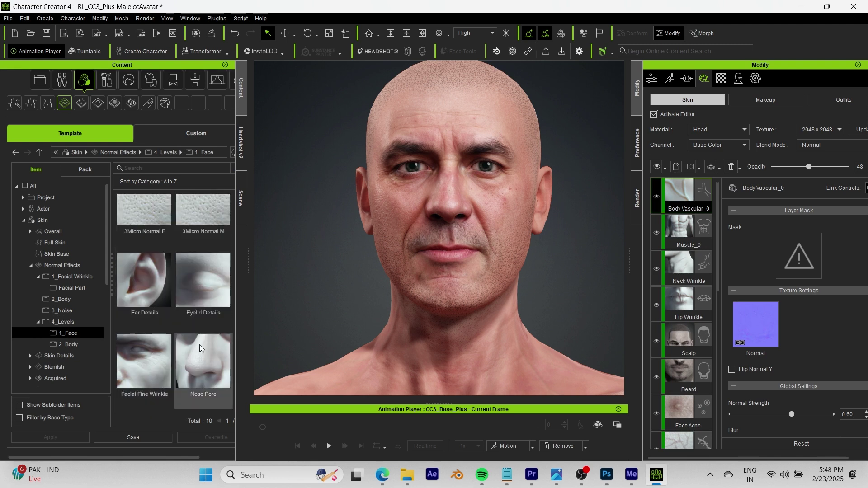
double_click(148, 375)
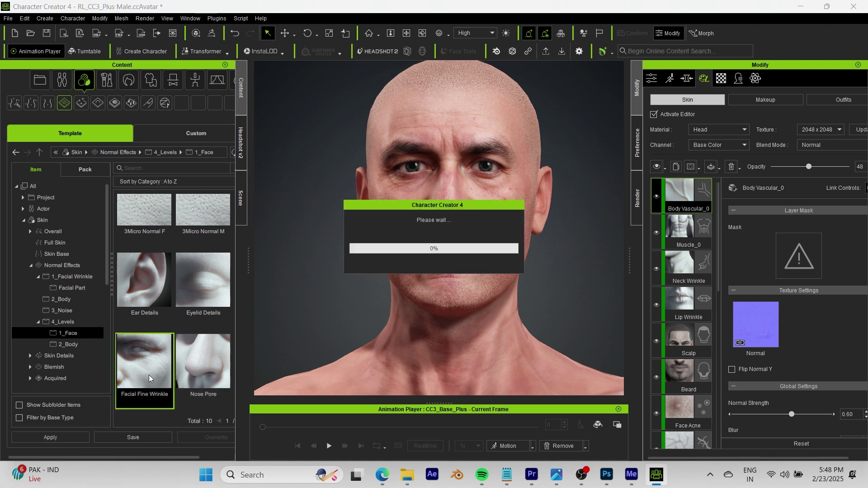
left_click(360, 257)
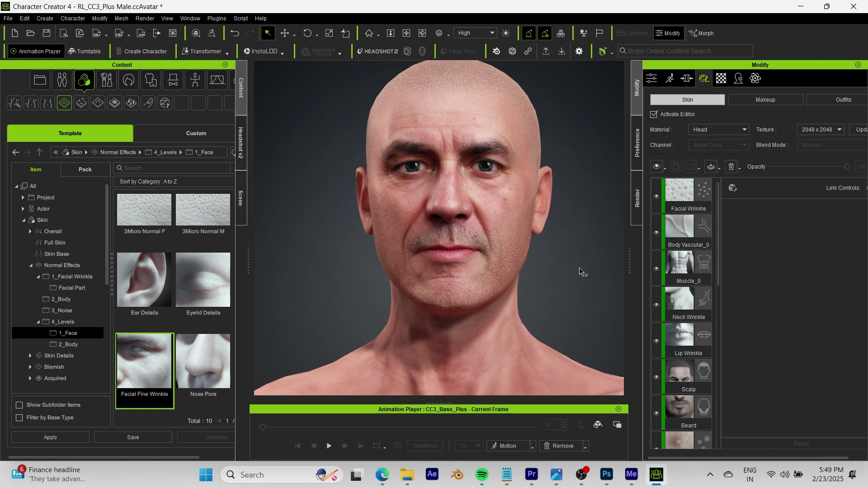
Step: Set the Facial Wrinkle layer's opacity to 78 and inspect the fine wrinkles up close
left_click(679, 205)
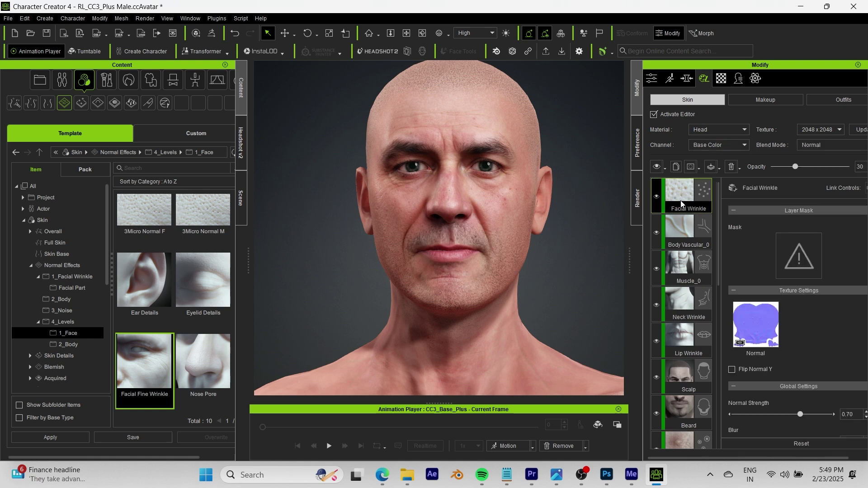
left_click_drag(795, 168, 815, 182)
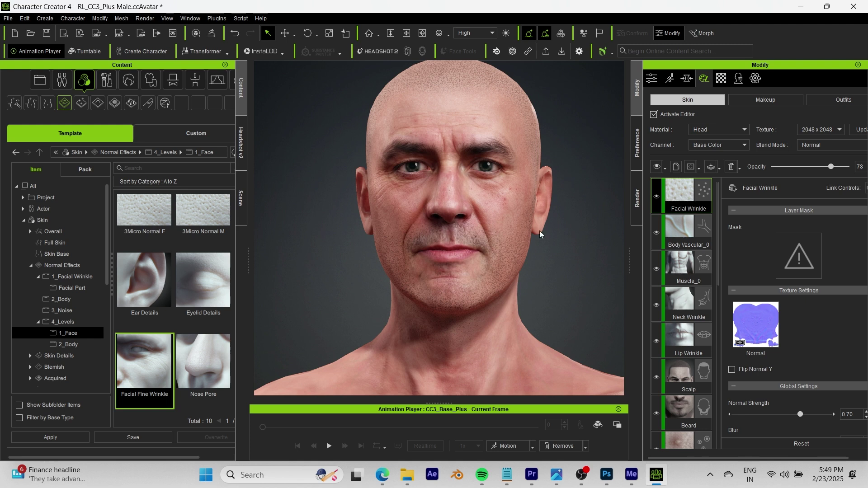
right_click_drag(403, 300, 419, 263)
scroll(418, 261, "up", 5)
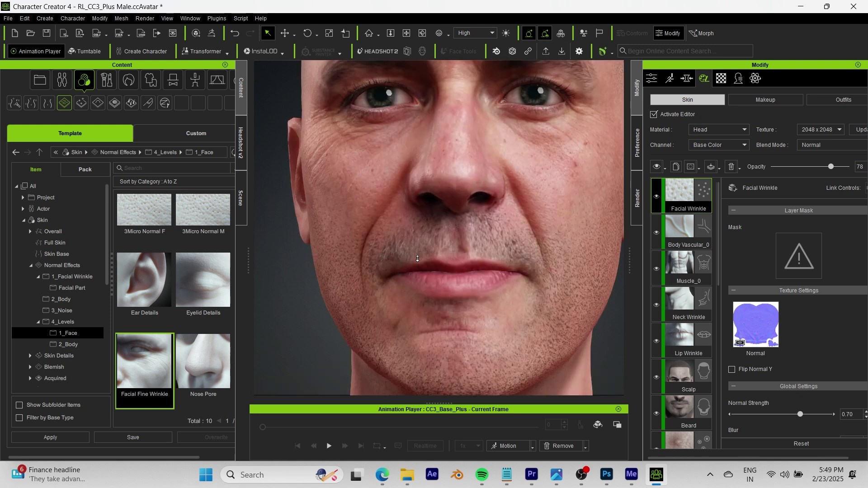
scroll(417, 258, "down", 5)
Step: Add the Nose Pore preset as a new skin layer, try its opacity at different strengths, and set it to 51
double_click(190, 366)
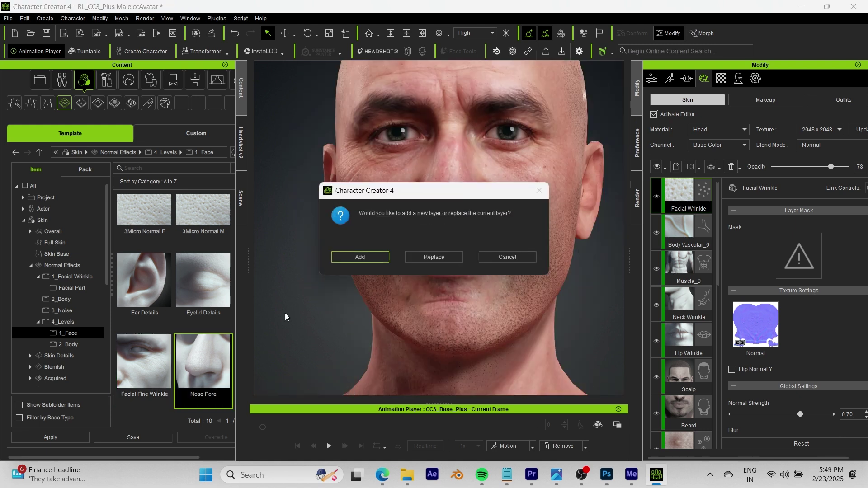
left_click(352, 258)
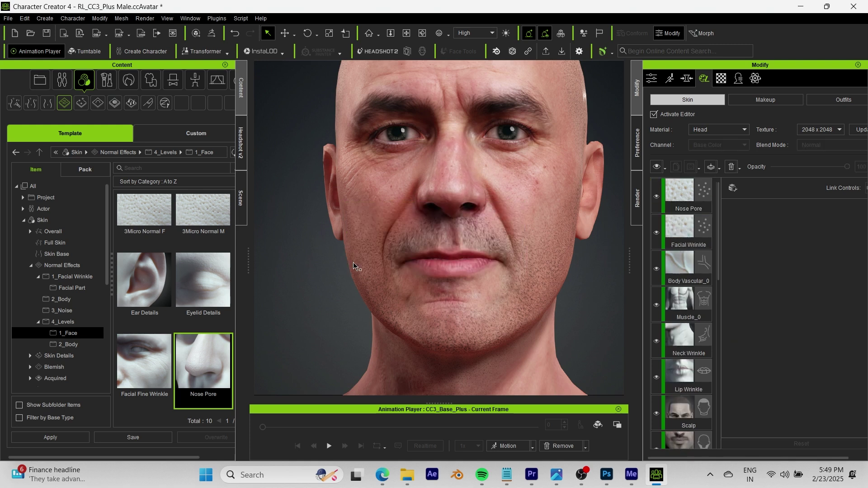
left_click(692, 197)
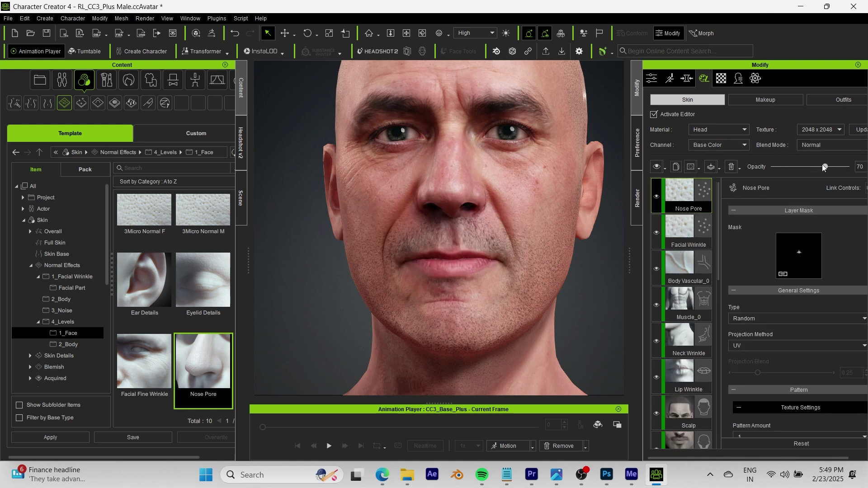
left_click_drag(761, 176, 745, 177)
left_click_drag(825, 166, 865, 164)
left_click_drag(812, 173, 809, 173)
scroll(473, 251, "down", 3)
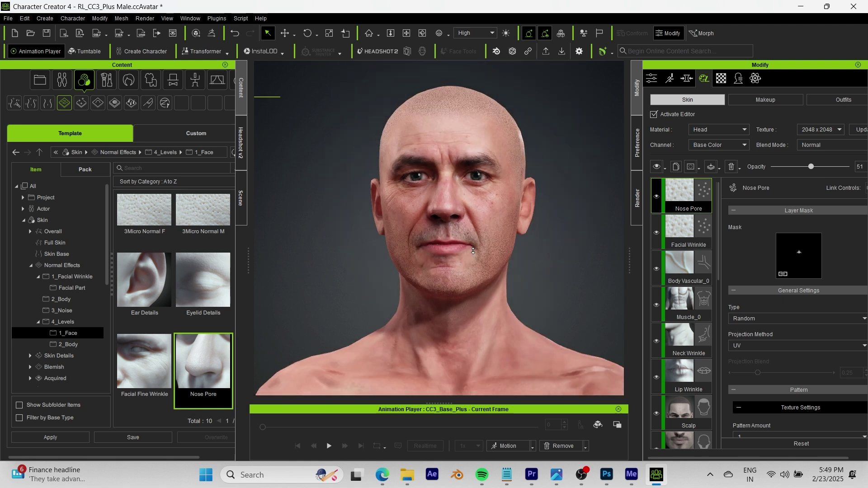
right_click_drag(473, 251, 475, 248)
Step: Bring up the Headshot reference photo, and hide and reshow all layers for all materials to compare the head before and after
left_click(241, 144)
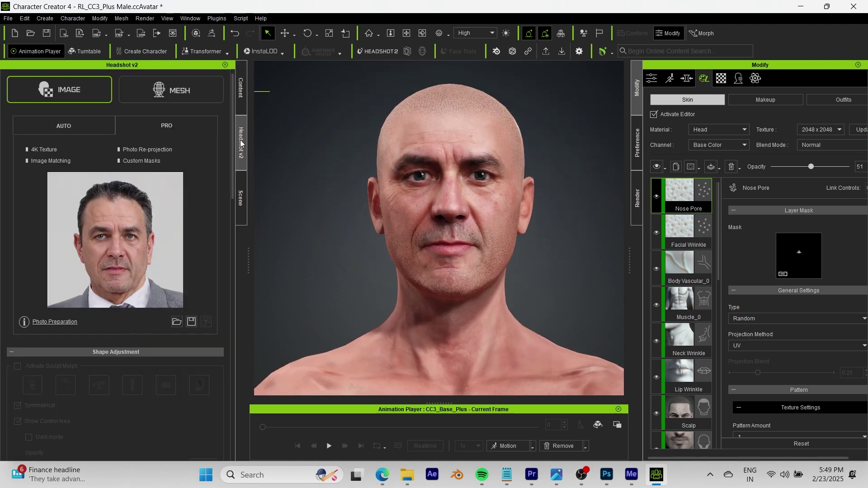
left_click(658, 166)
mouse_move(676, 194)
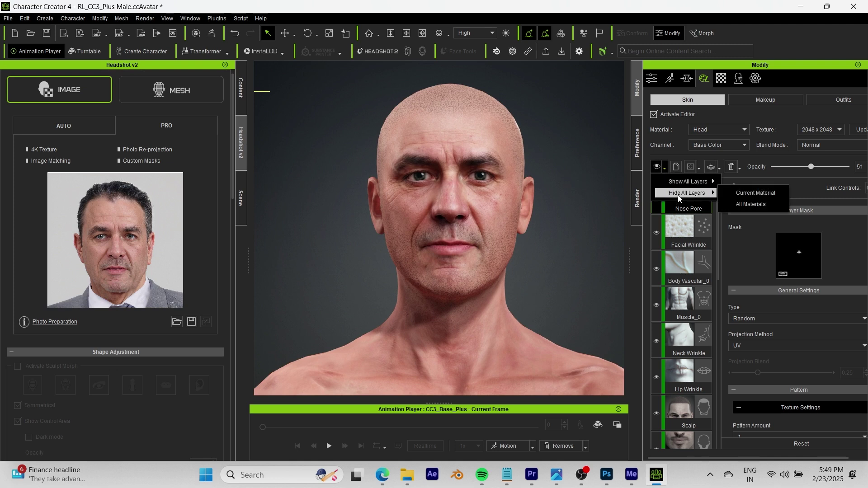
left_click(741, 204)
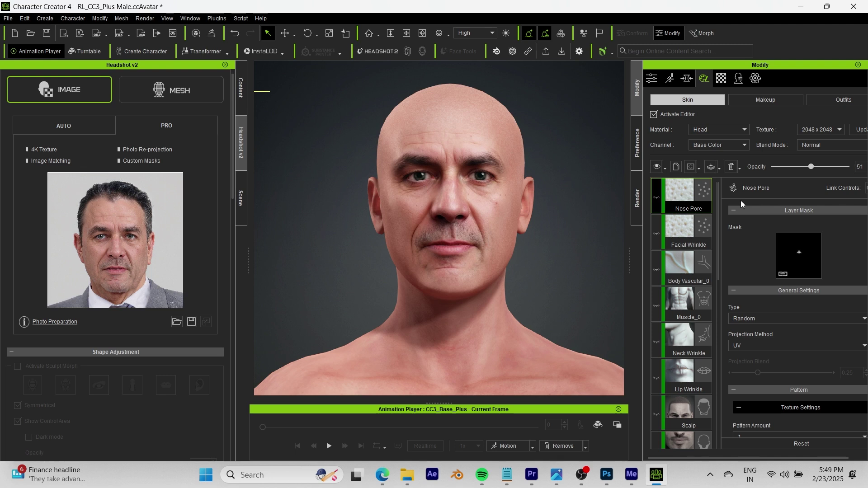
left_click(665, 169)
mouse_move(710, 183)
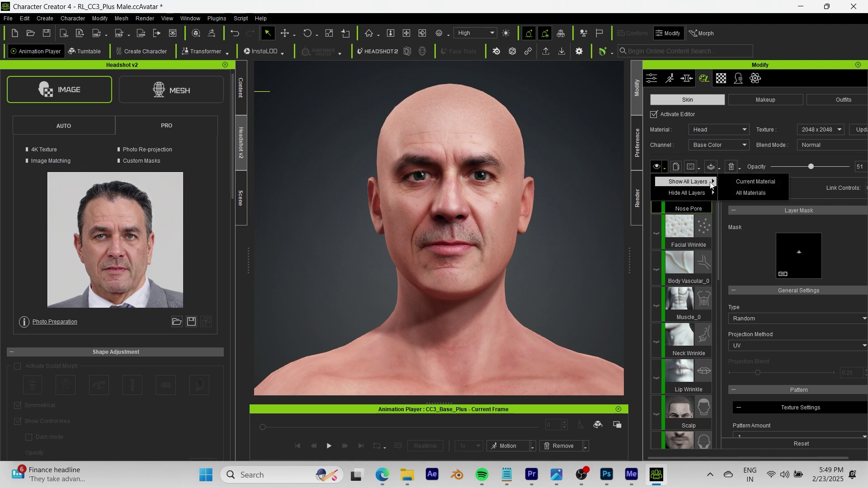
left_click(744, 192)
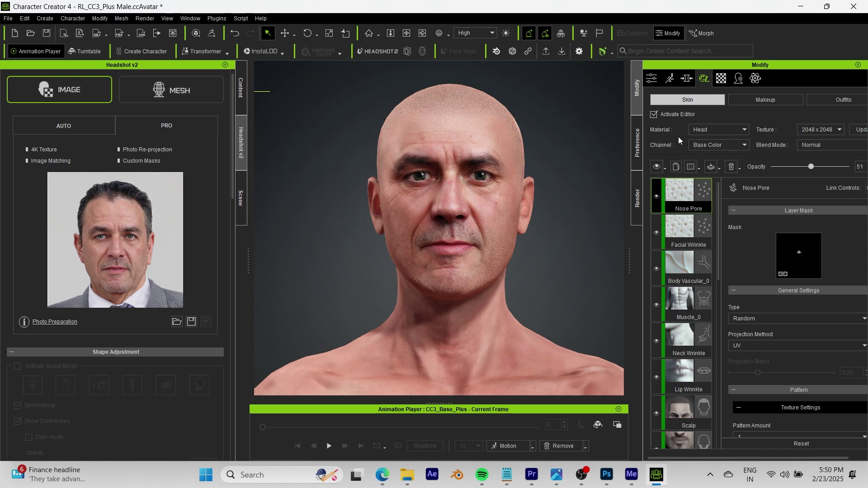
Step: Deactivate the skin editor to bake the layered textures, and return to the content library
left_click(654, 114)
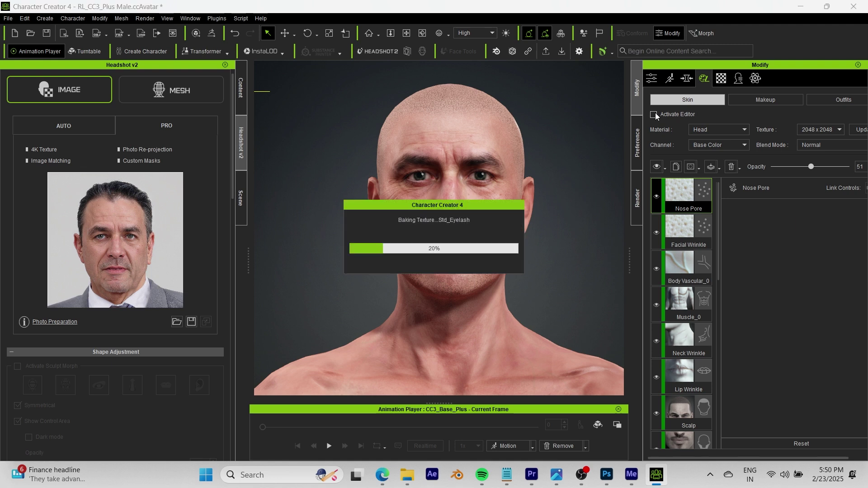
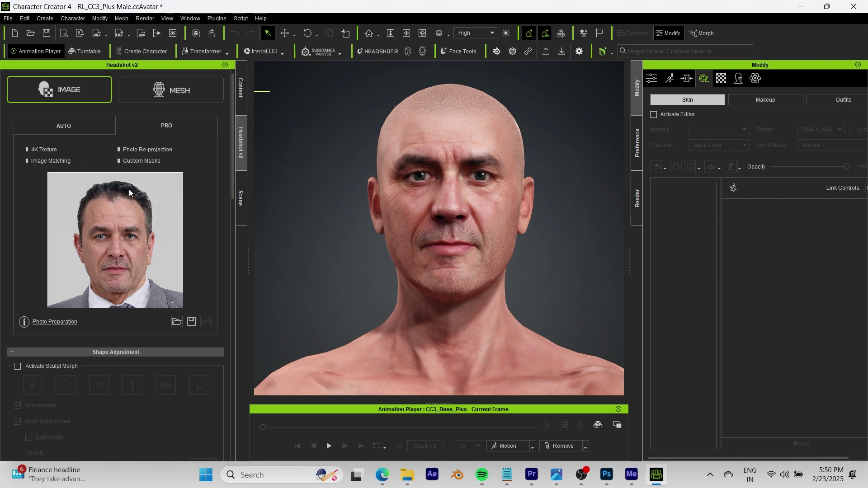
left_click(243, 94)
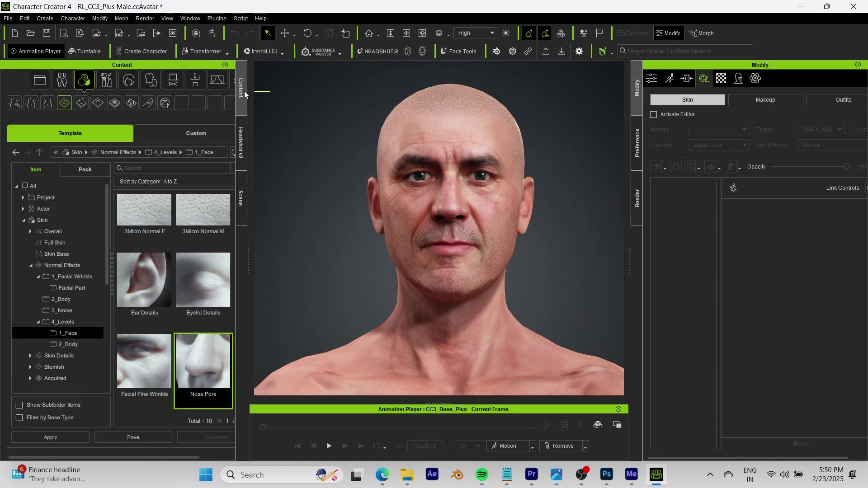
Step: Apply the Slicked Back hair from the custom Universal Hairstyles hair group to the head
left_click(129, 80)
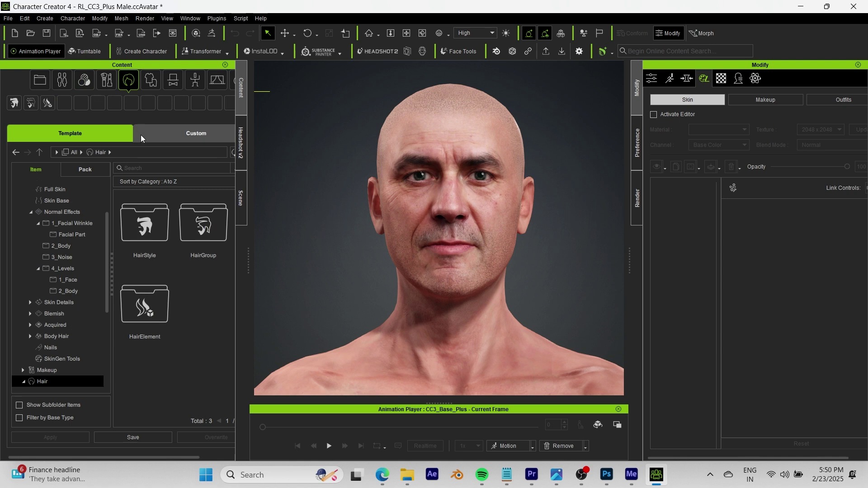
left_click(156, 138)
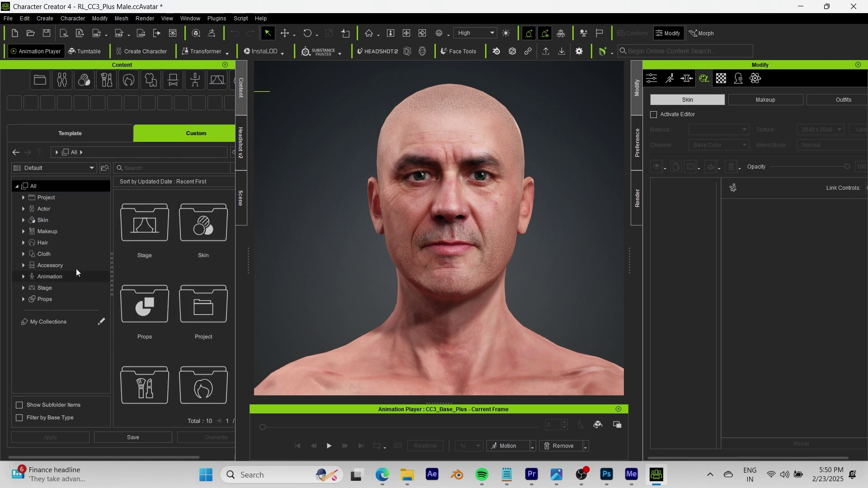
left_click(47, 242)
double_click(195, 250)
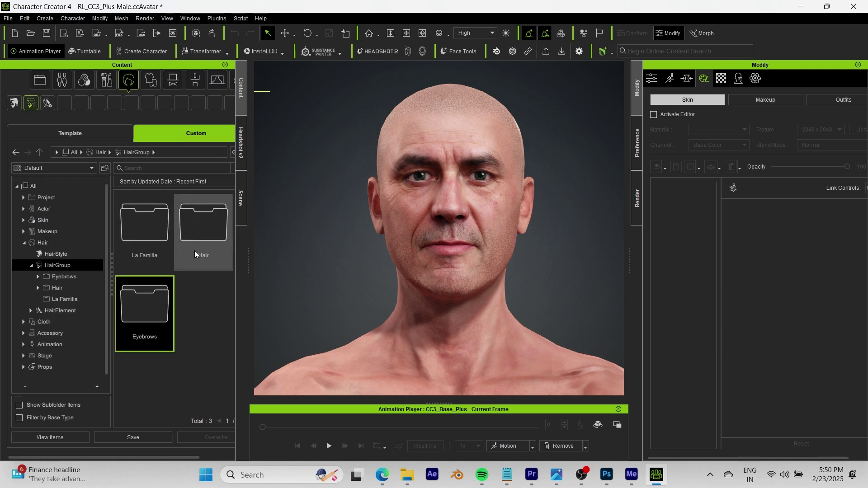
double_click(197, 234)
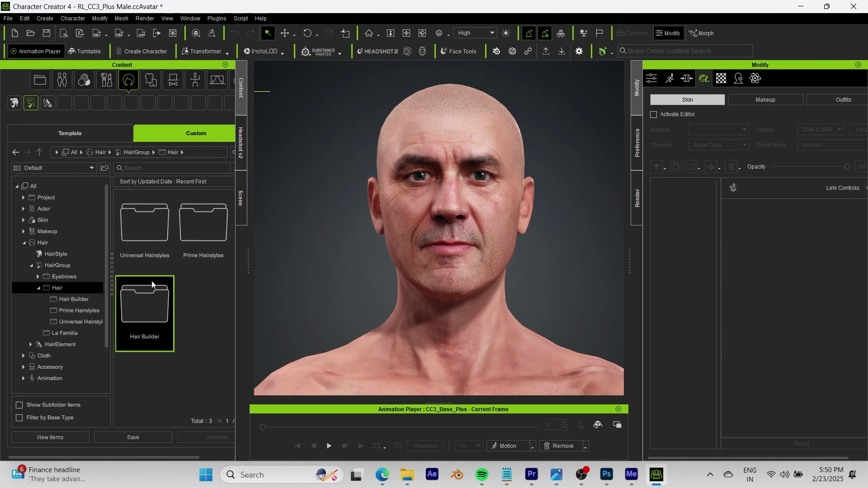
left_click(202, 255)
double_click(202, 255)
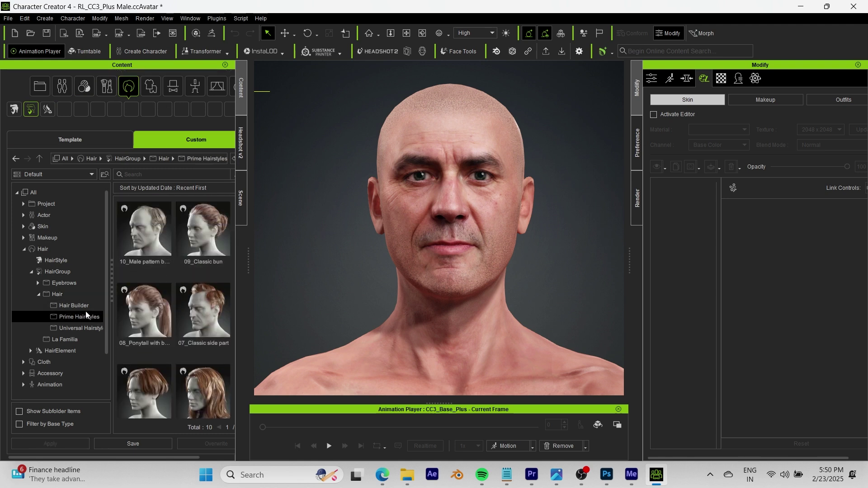
left_click(72, 305)
left_click(83, 328)
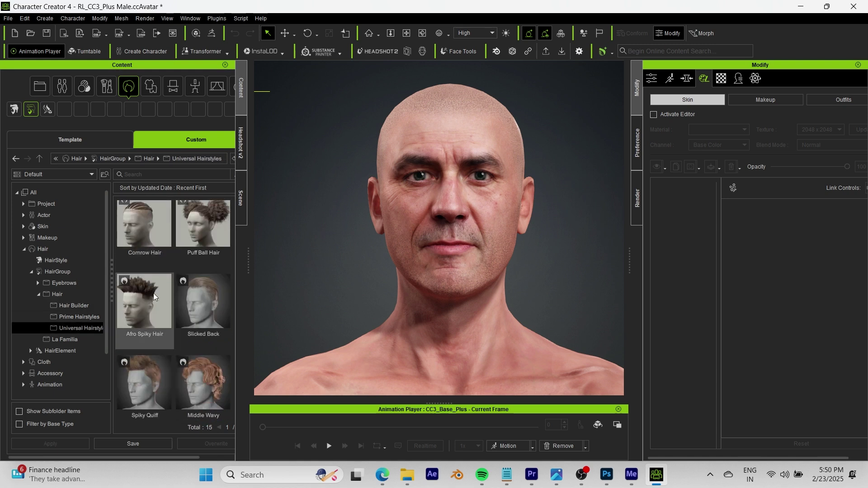
left_click(196, 302)
double_click(196, 300)
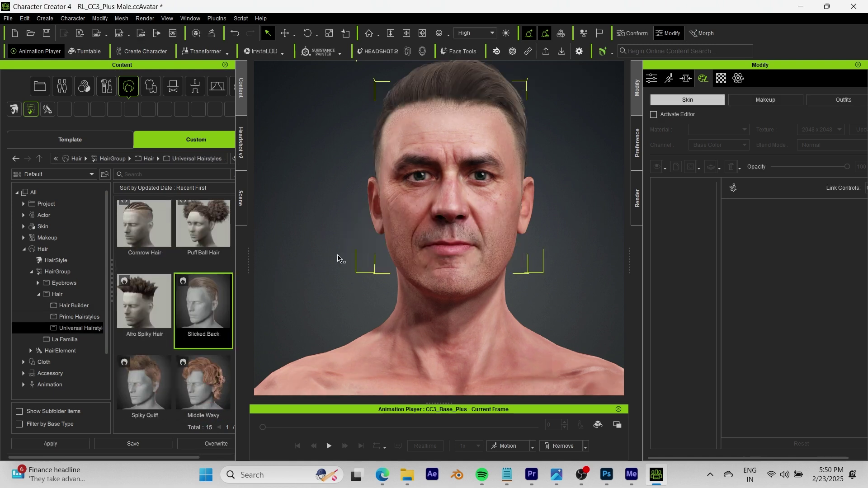
Step: Bring up the Headshot reference photo and compare the new hair and face with it up close
left_click(87, 137)
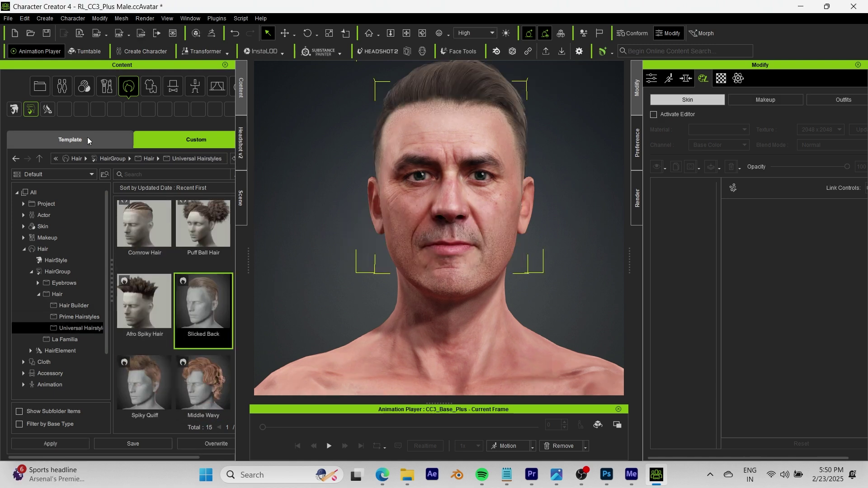
left_click(241, 149)
scroll(426, 154, "up", 2)
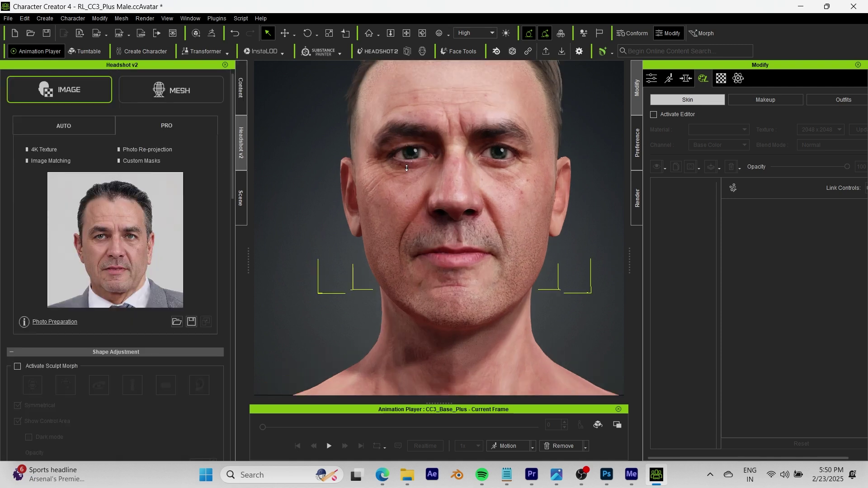
mouse_move(426, 154)
right_mouse_down()
mouse_move(359, 165)
mouse_move(433, 165)
right_mouse_up()
Step: Select the hair material of the Slicked Back mesh and set its Highlight Color A to black
left_click(723, 78)
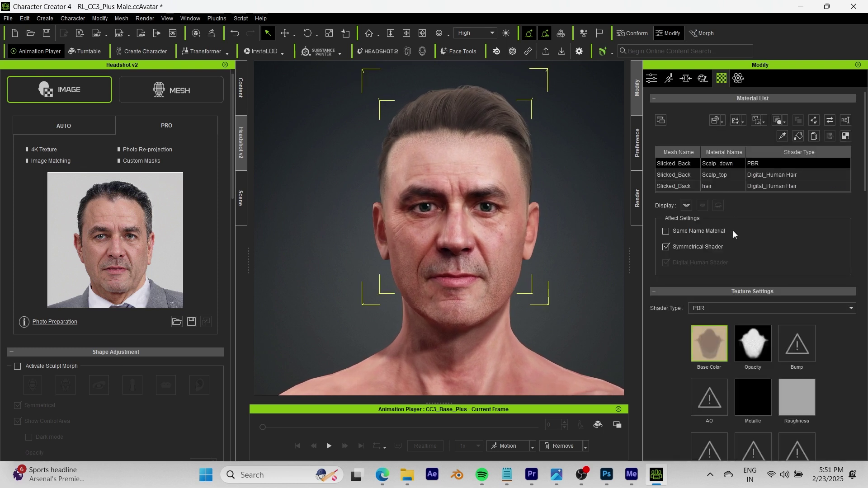
left_click(731, 185)
scroll(679, 344, "down", 10)
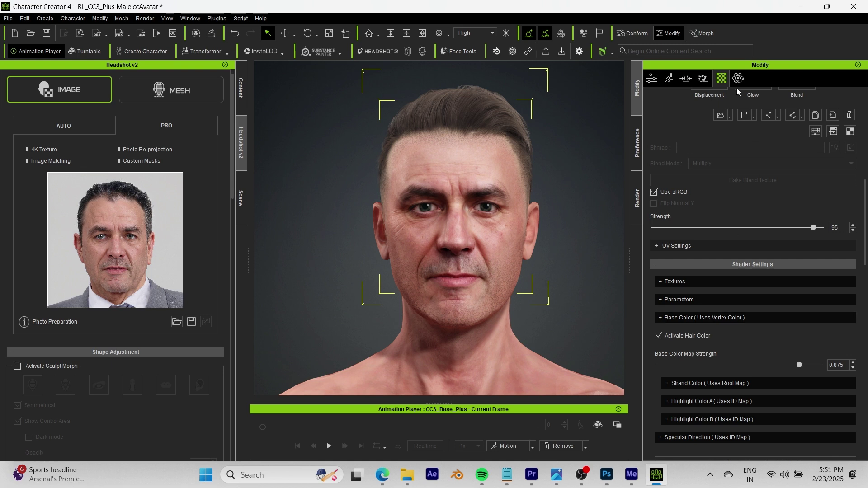
left_click(682, 400)
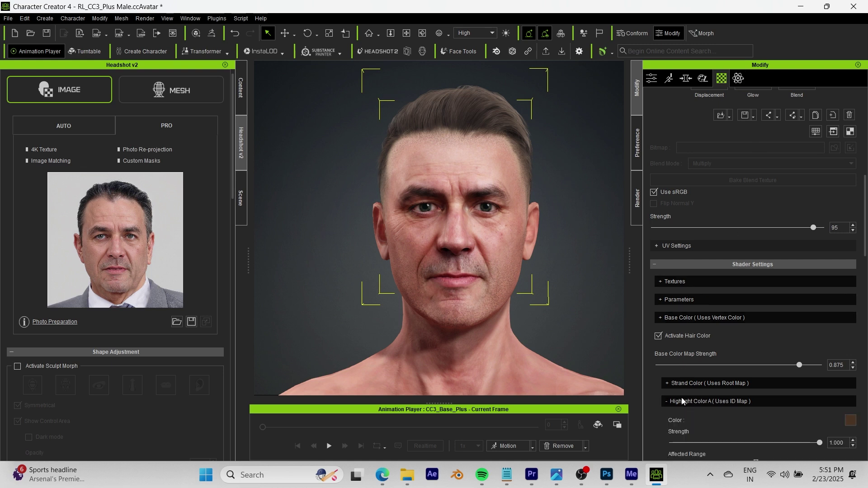
left_click(850, 420)
left_click_drag(432, 134, 276, 272)
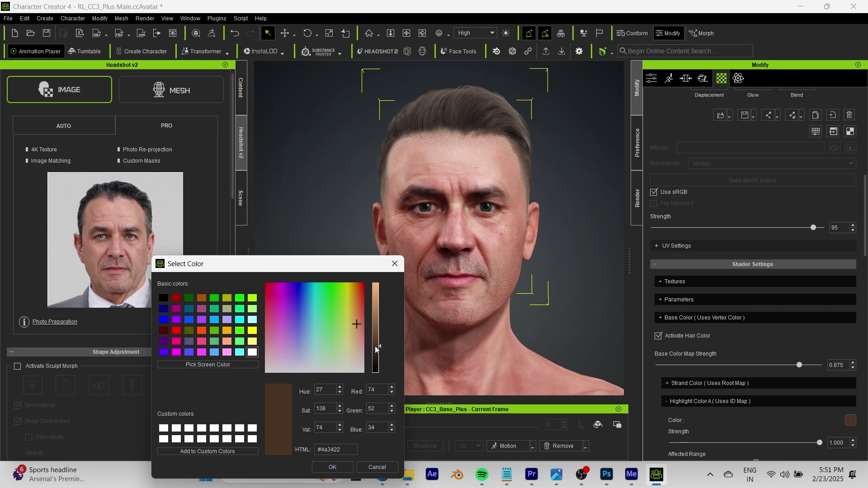
left_click_drag(374, 370, 380, 377)
left_click(332, 467)
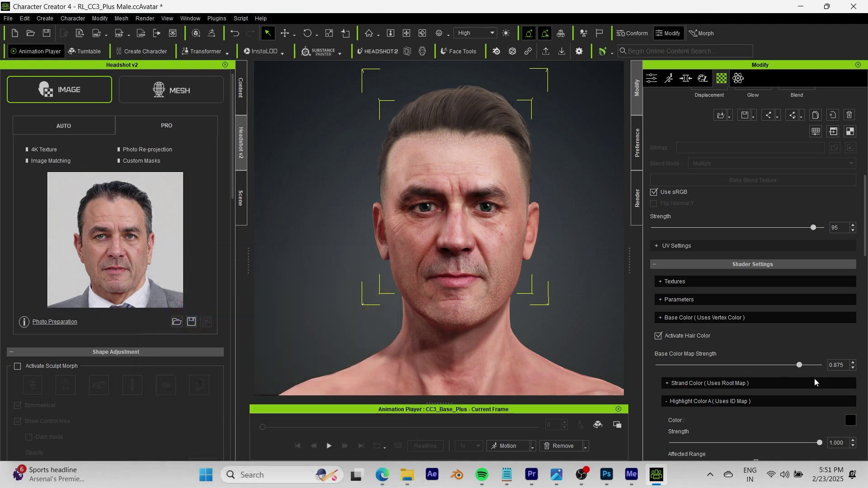
Step: Set the End Color of the hair's Strand Color to black, #000000
left_click(685, 401)
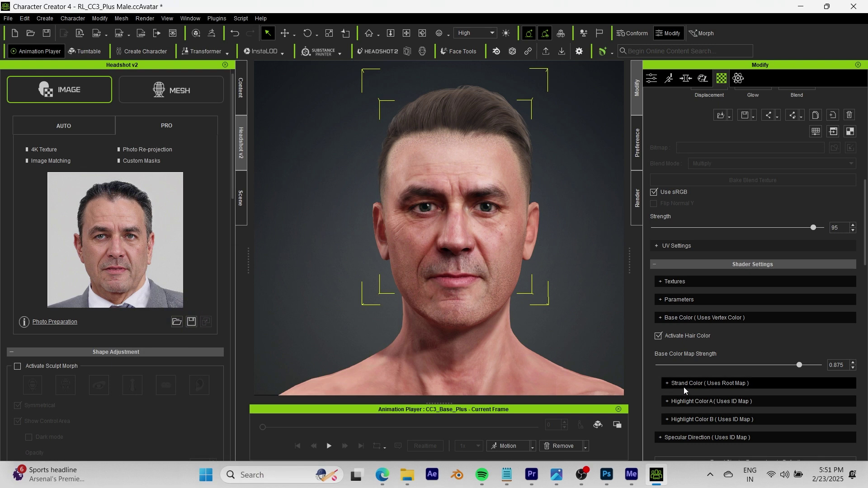
left_click(683, 385)
left_click(849, 419)
left_click_drag(471, 134, 339, 284)
left_click_drag(399, 347, 400, 394)
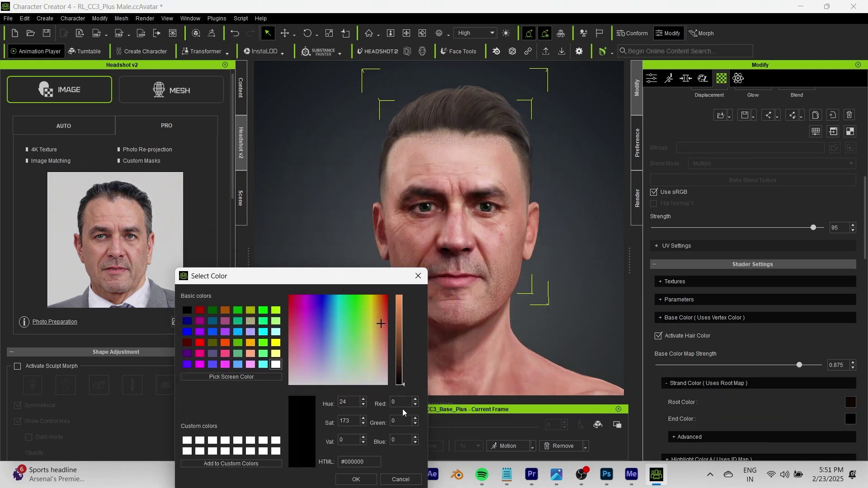
left_click(357, 479)
Step: Set the Root Color of the hair's Strand Color to neutral black, #000000
left_click(851, 402)
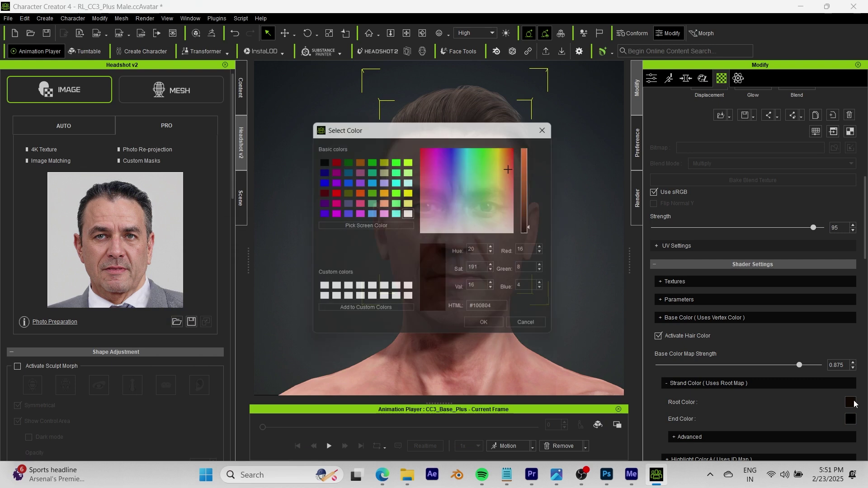
left_click_drag(464, 132, 337, 304)
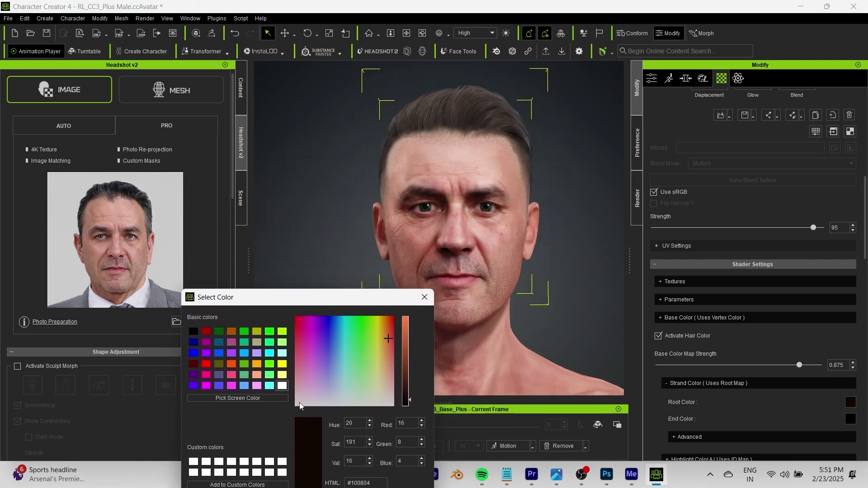
left_click(282, 385)
left_click_drag(406, 320, 399, 411)
left_click_drag(340, 297, 340, 270)
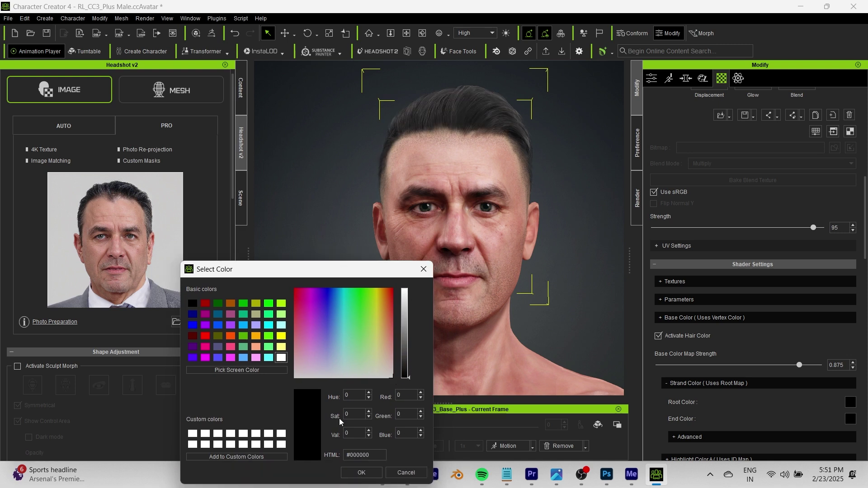
left_click(371, 471)
Step: Try a slightly lighter #080808 as the hair strands' End Color and darken it back to black
left_click(850, 420)
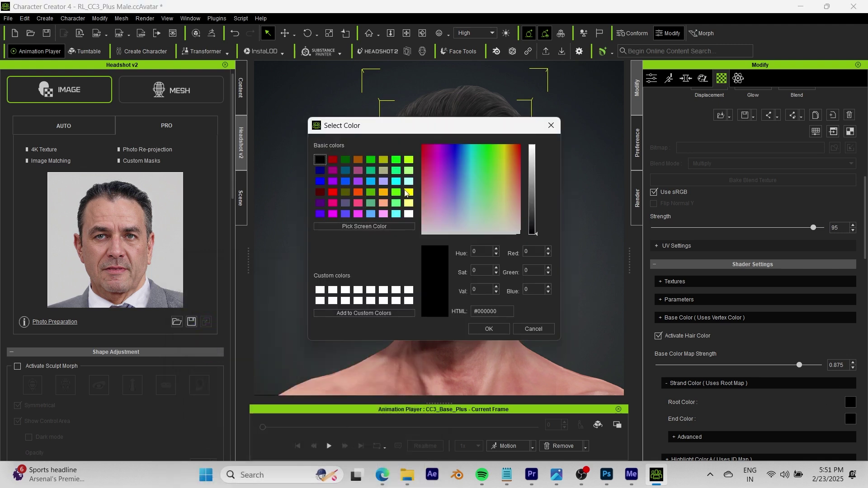
left_click_drag(404, 129, 244, 280)
left_click_drag(371, 359, 373, 379)
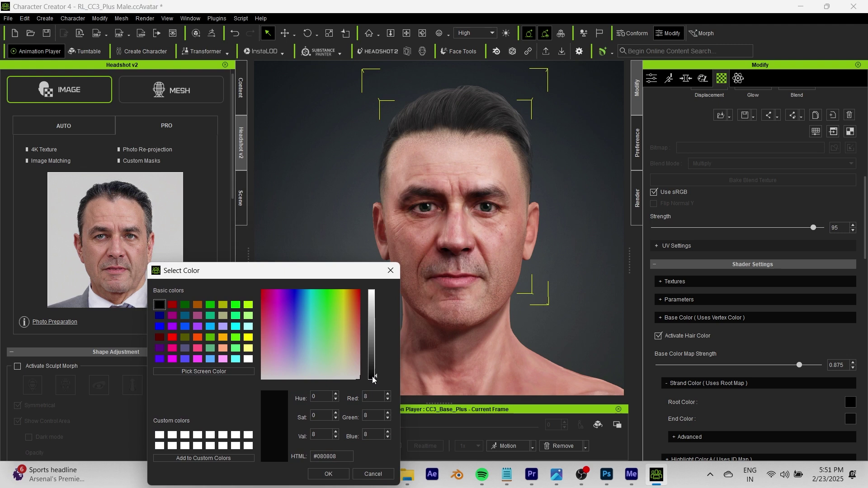
left_click_drag(374, 380, 375, 392)
left_click(343, 474)
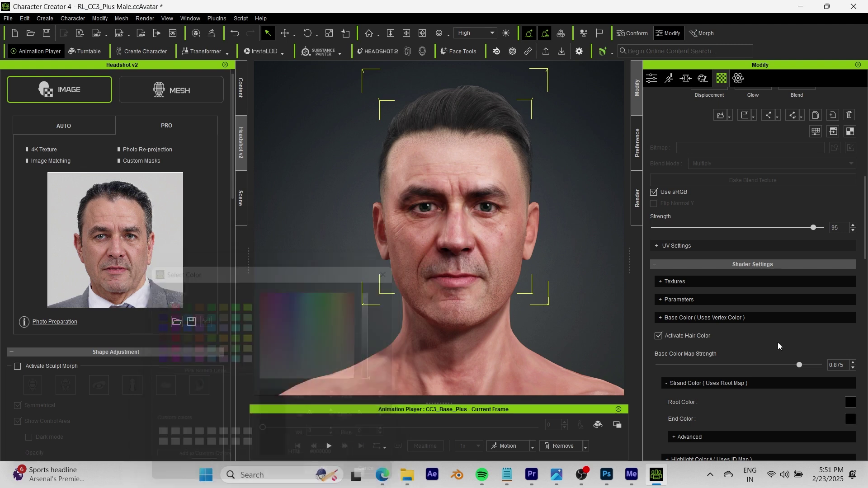
Step: Lighten the hair's Highlight Color A to dark grey, #212121
scroll(788, 334, "down", 2)
left_click(676, 405)
scroll(723, 406, "down", 2)
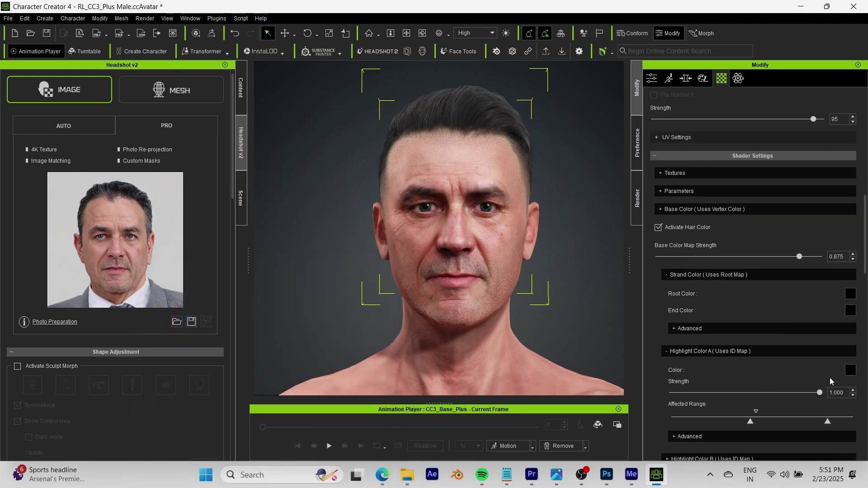
left_click(851, 370)
left_click_drag(472, 126, 315, 286)
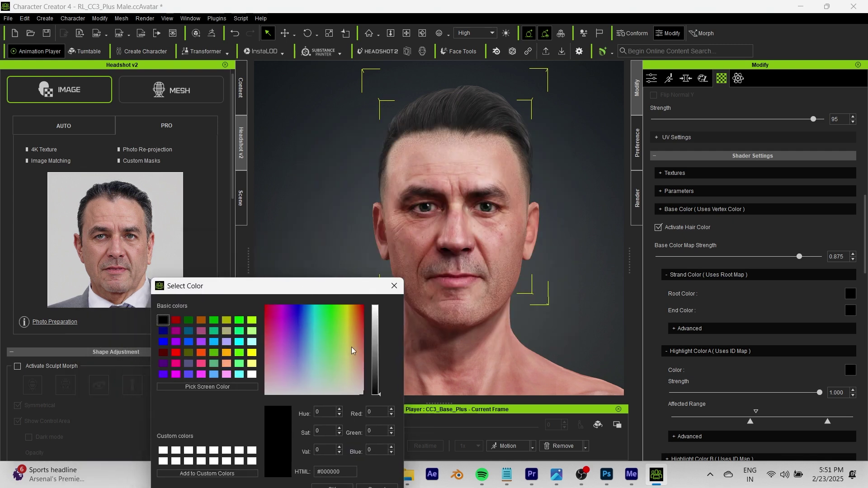
left_click_drag(370, 374, 380, 383)
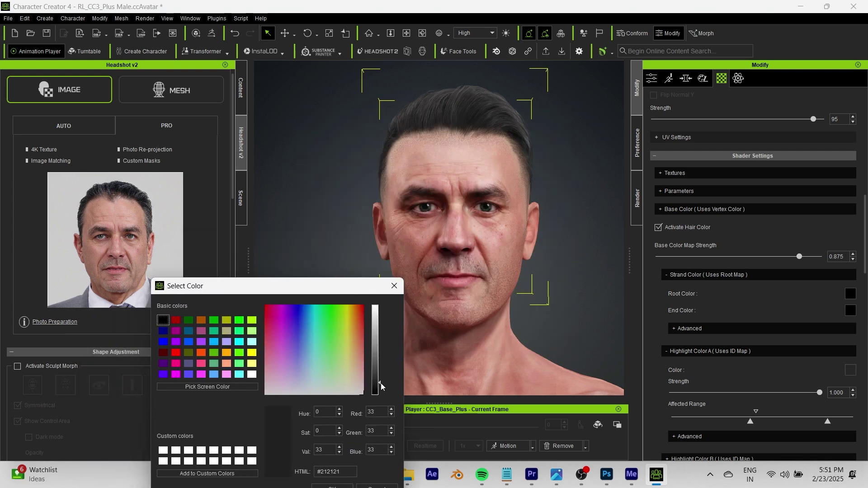
left_click(333, 485)
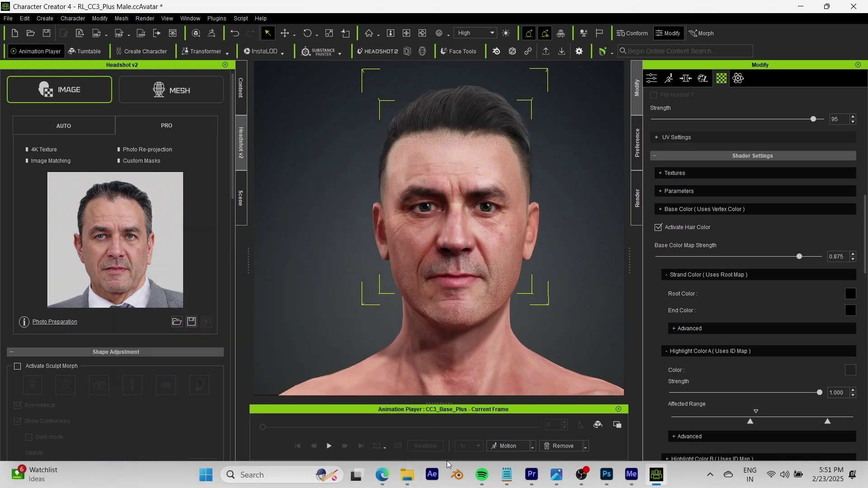
Step: Try white for the hair's Highlight Color B and darken it to grey, #494949, to suggest greying strands
left_click(677, 351)
left_click(742, 369)
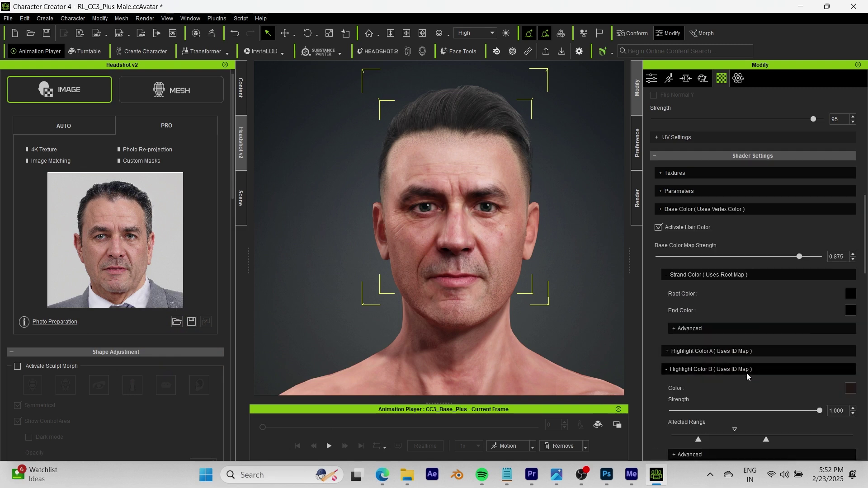
left_click(849, 388)
left_click_drag(451, 132, 349, 257)
left_click(308, 338)
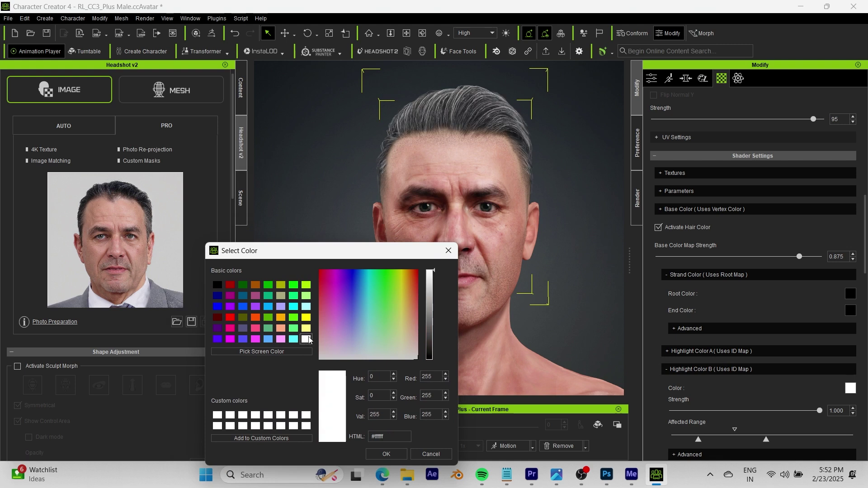
left_click_drag(433, 292, 417, 334)
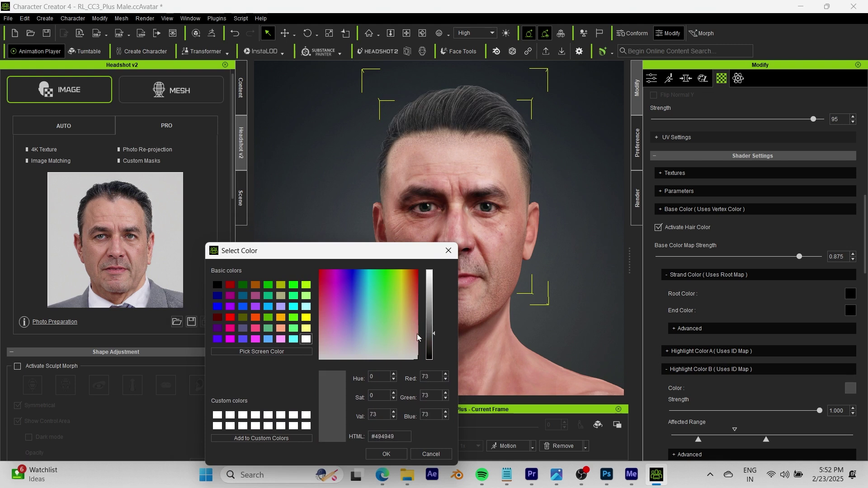
left_click(385, 453)
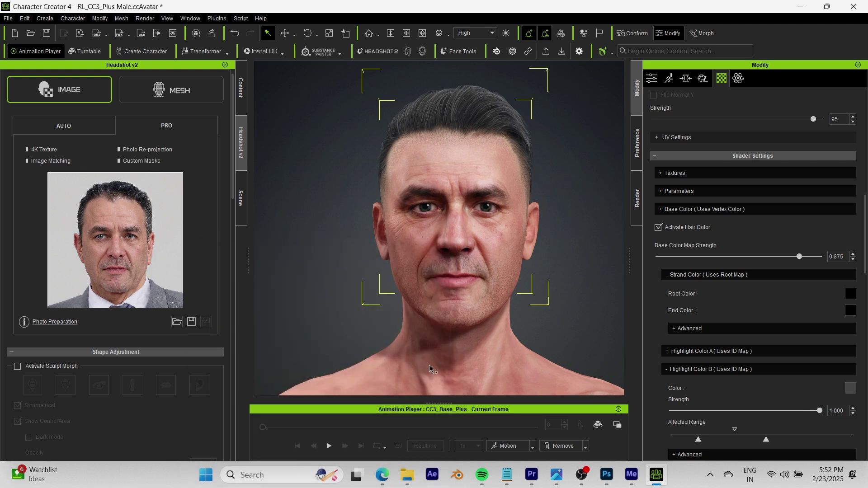
Step: Turn both eyes slightly off centre with the eye muscle controls in Edit Facial
left_click(669, 78)
left_click(729, 166)
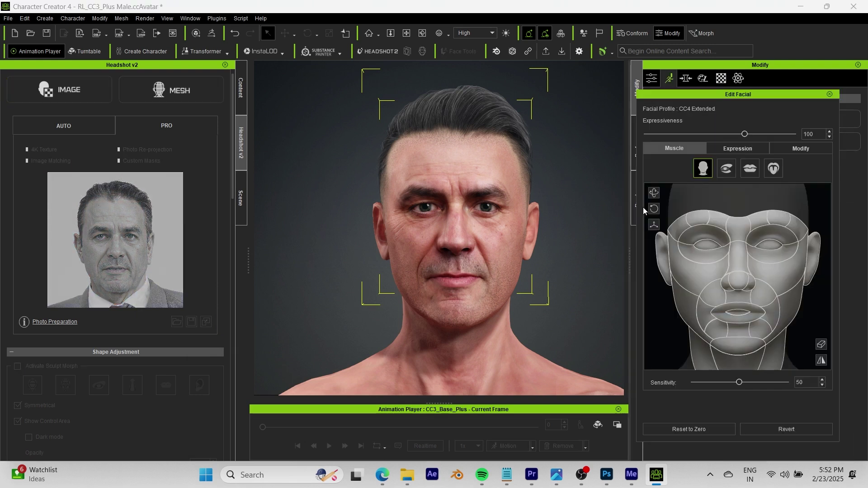
left_click_drag(750, 248, 740, 296)
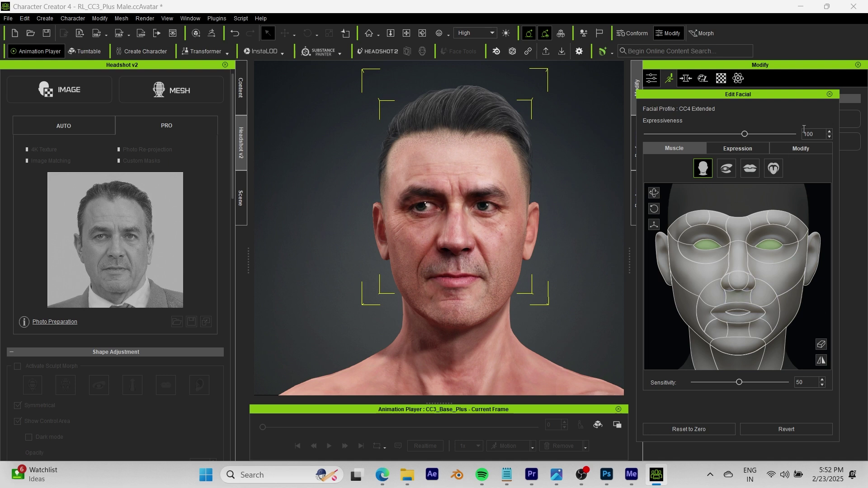
left_click(829, 95)
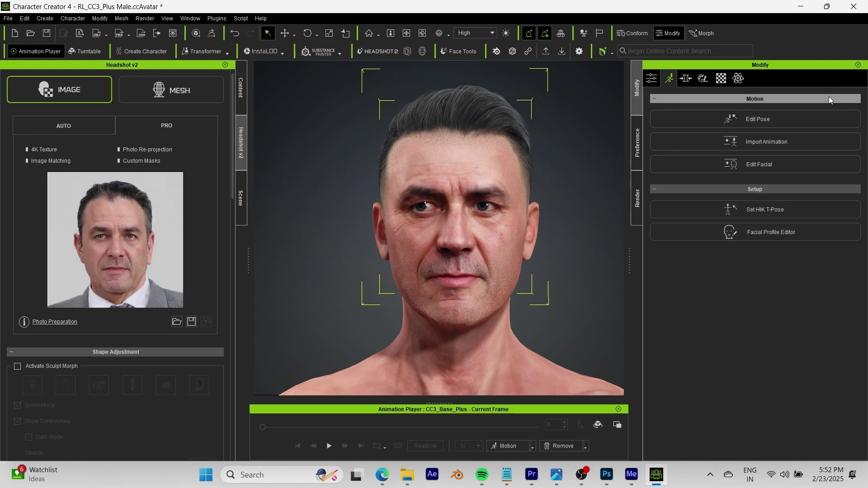
left_click(793, 162)
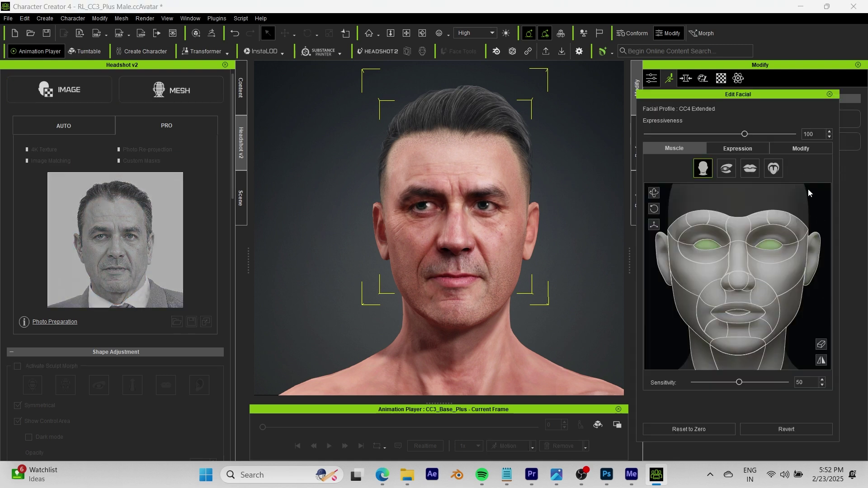
left_click(829, 94)
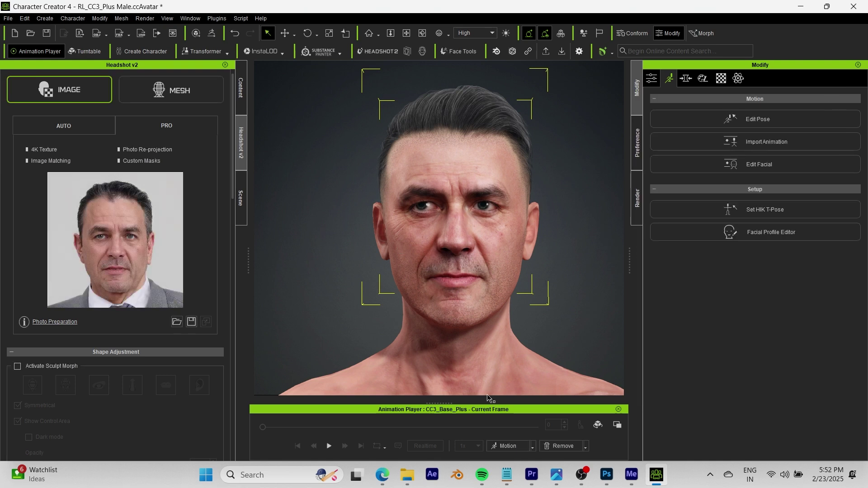
Step: Apply the Neutral expression wrinkles preset from the Actor content library to the male character
left_click(239, 110)
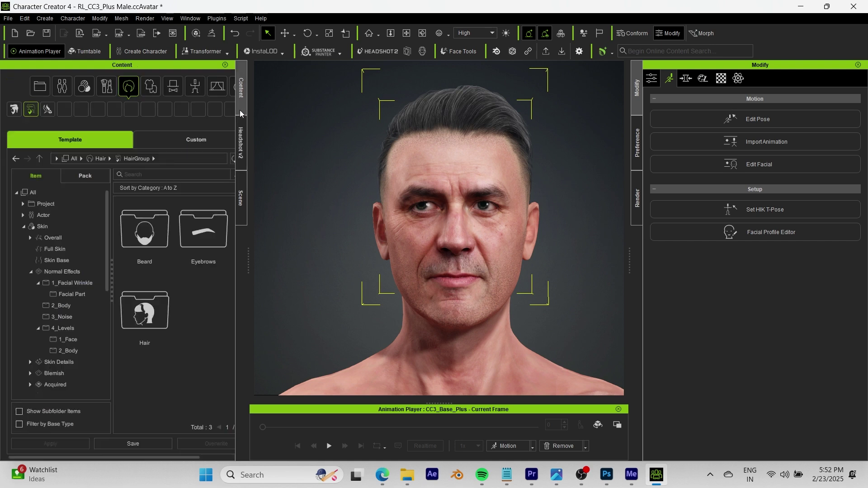
left_click(78, 93)
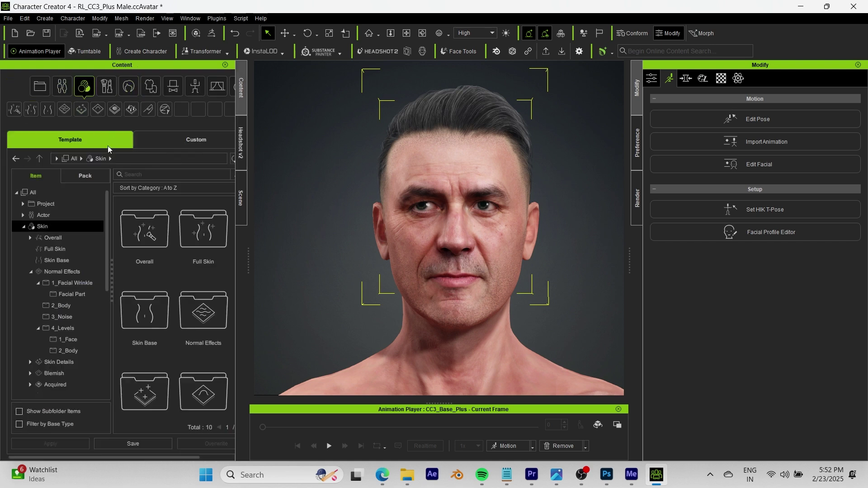
left_click(53, 86)
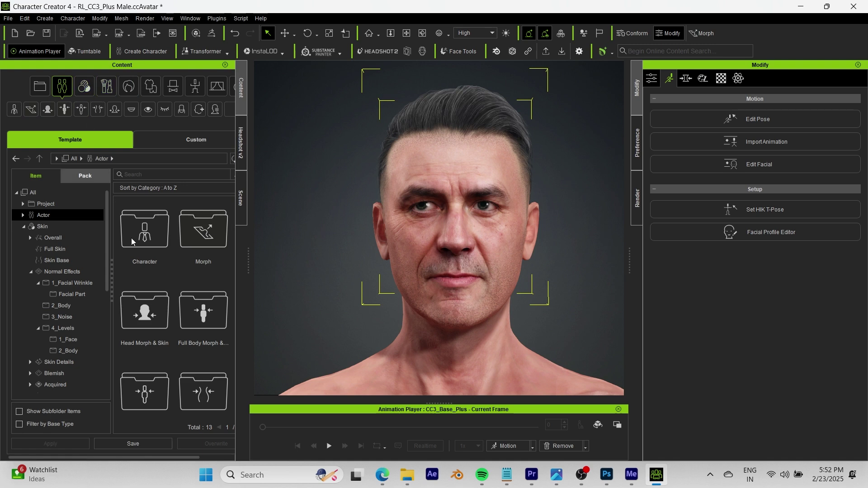
scroll(144, 265, "down", 6)
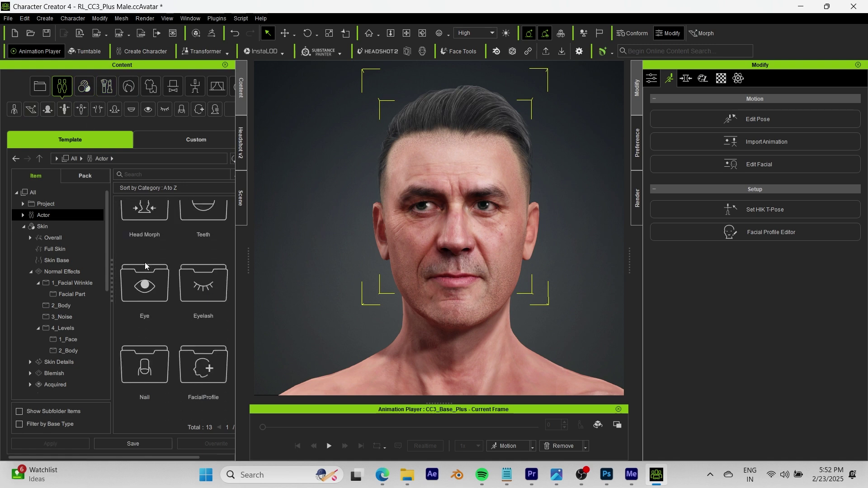
scroll(144, 264, "down", 3)
double_click(145, 352)
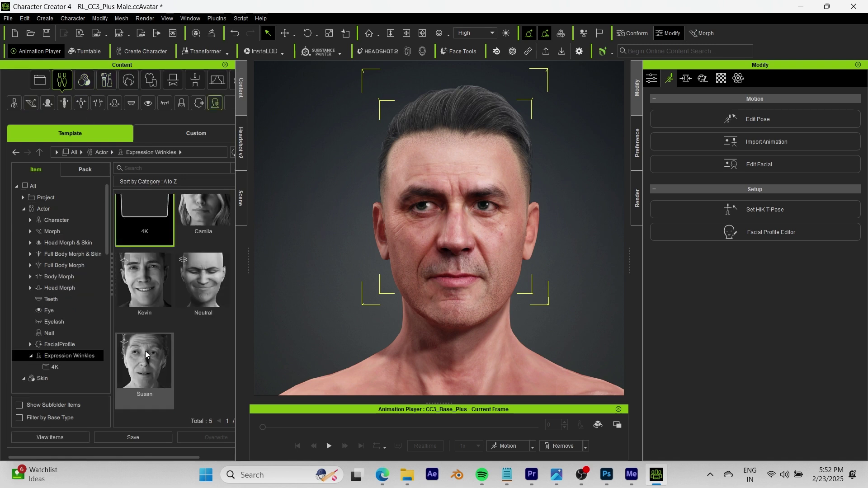
double_click(202, 302)
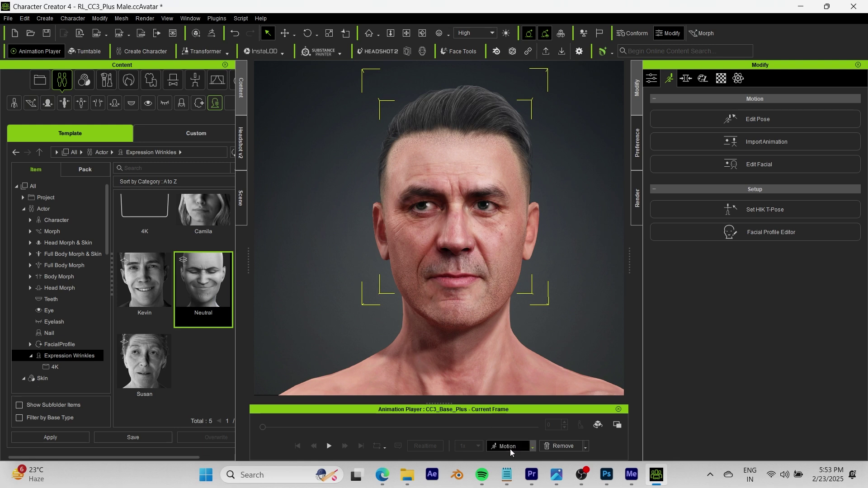
Step: Load the Functional Inspection wrinkle check motion on the character to preview its expression wrinkles
left_click(532, 446)
mouse_move(554, 383)
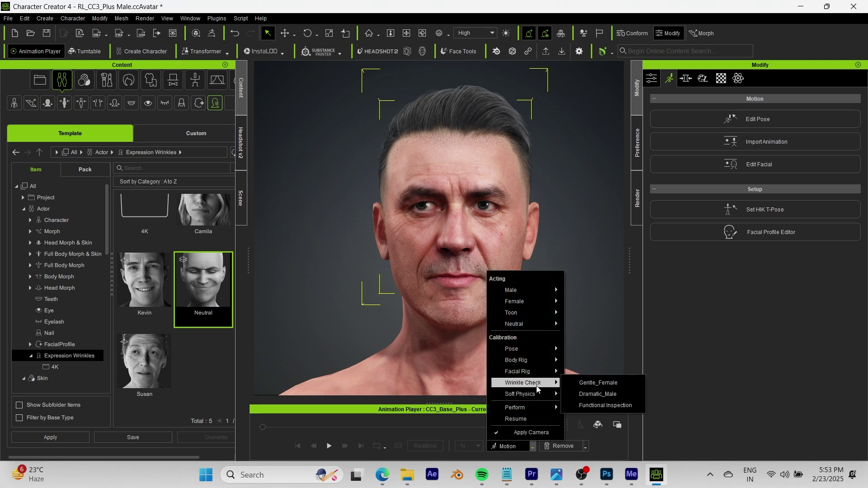
left_click(591, 405)
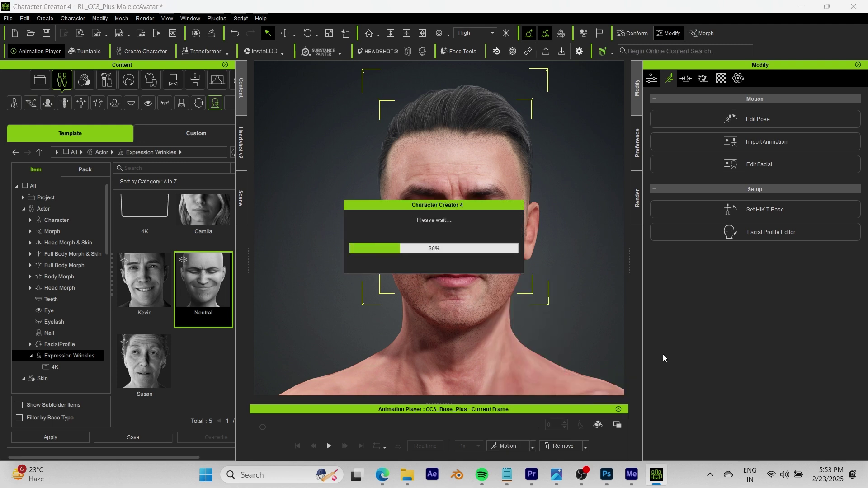